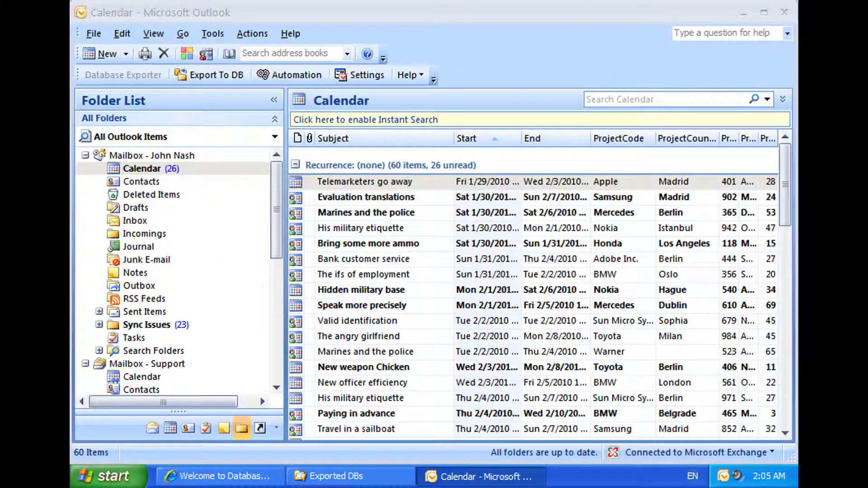
{"action": "left_click", "coordinate": [423, 26]}
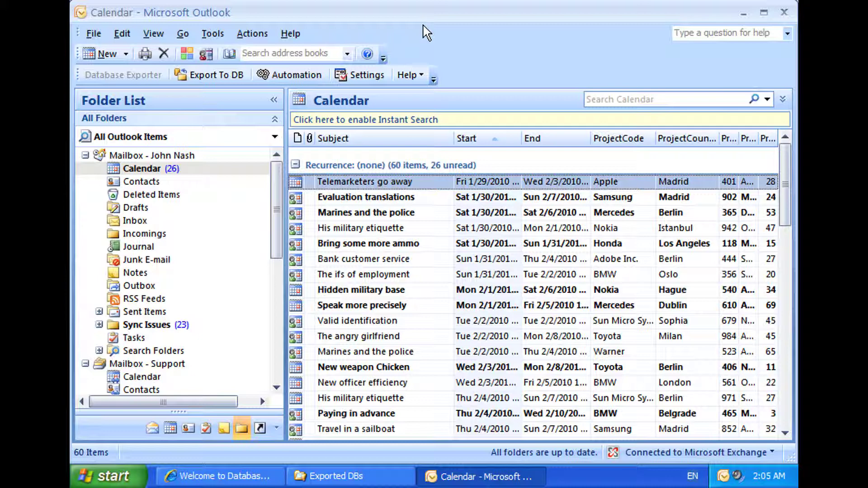
{"action": "left_click", "coordinate": [94, 34]}
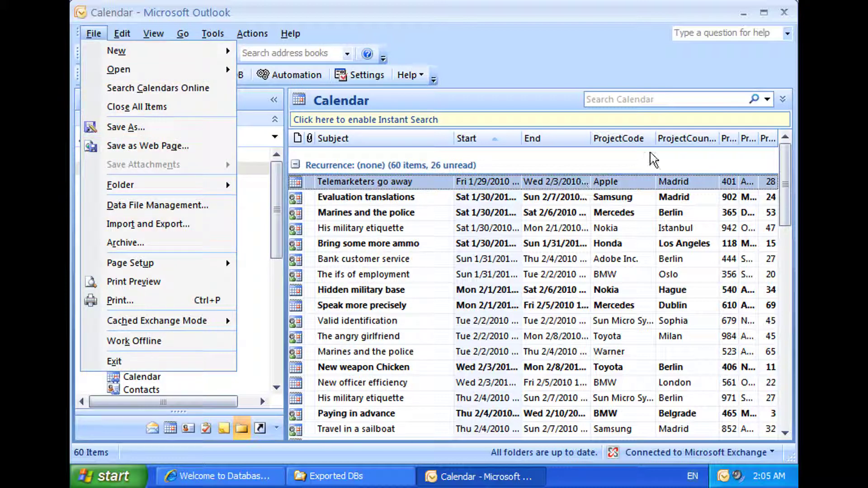
{"action": "left_click", "coordinate": [642, 183]}
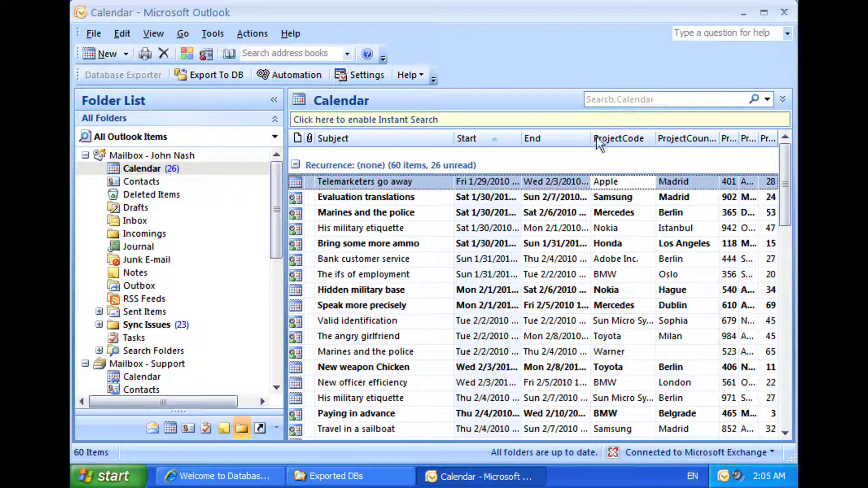
Set up a Microsoft Access 97-2003 file export of the Calendar folder and open its custom field mapping.
{"action": "left_click", "coordinate": [103, 37]}
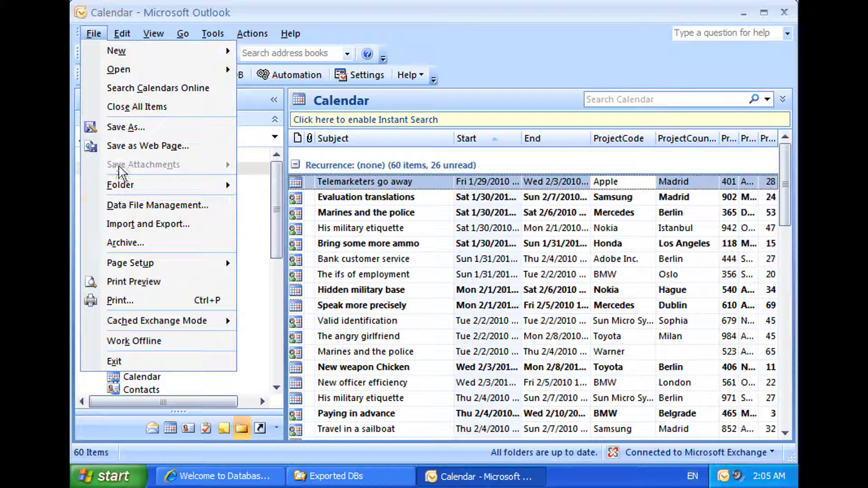
{"action": "left_click", "coordinate": [163, 224]}
{"action": "left_click", "coordinate": [430, 164]}
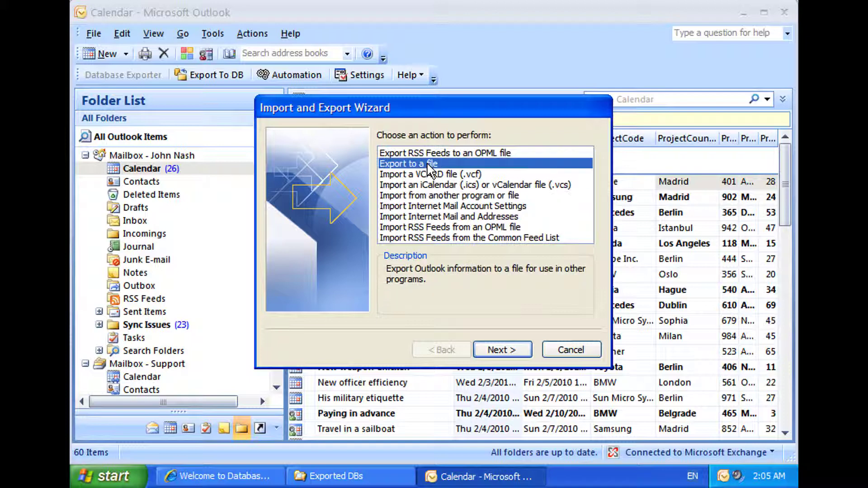
{"action": "left_click", "coordinate": [483, 352]}
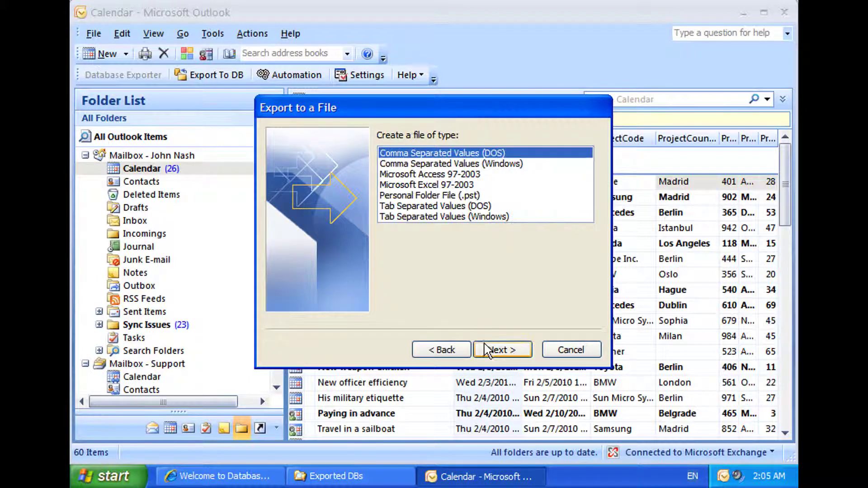
{"action": "left_click", "coordinate": [452, 175]}
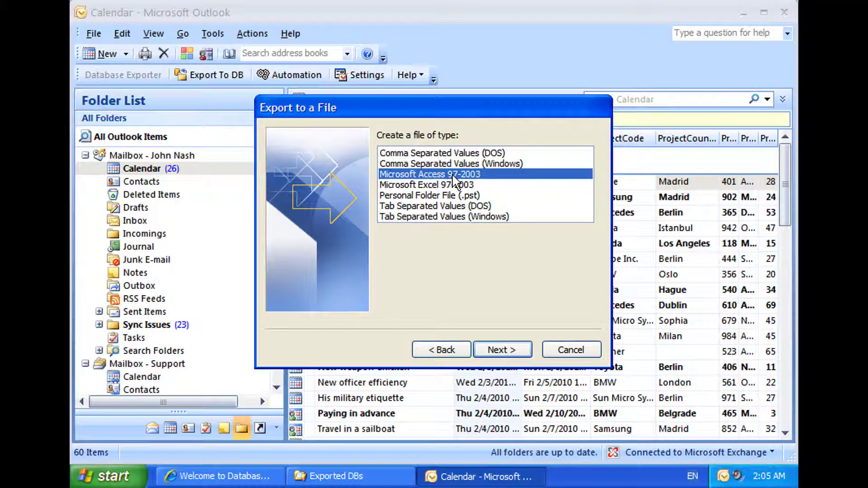
{"action": "left_click", "coordinate": [501, 351]}
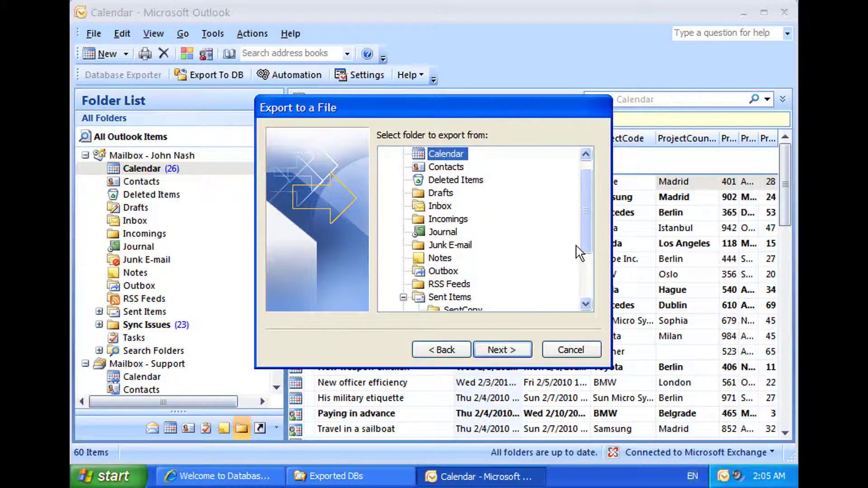
{"action": "left_click", "coordinate": [515, 352]}
{"action": "left_click", "coordinate": [534, 156]}
{"action": "left_click_drag", "start_coordinate": [521, 134], "coordinate": [503, 110]}
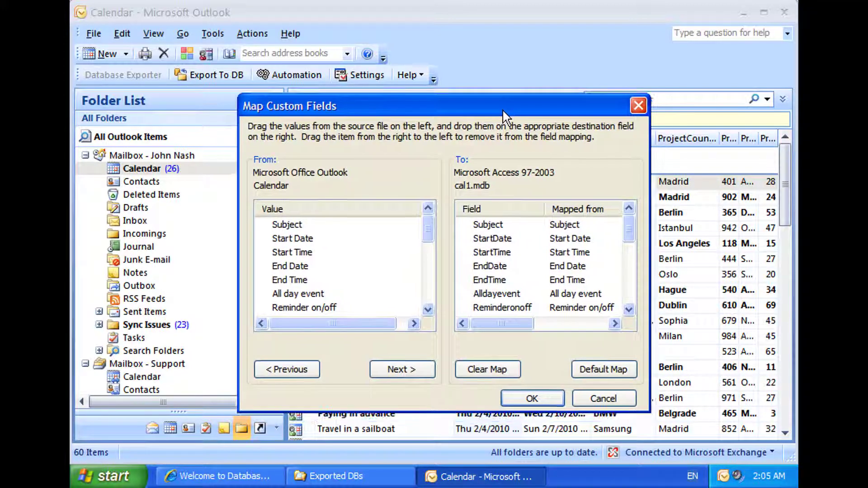
Examine which Calendar source fields can be mapped in the Access export, then cancel the mapping.
{"action": "left_click_drag", "start_coordinate": [427, 285], "coordinate": [429, 229]}
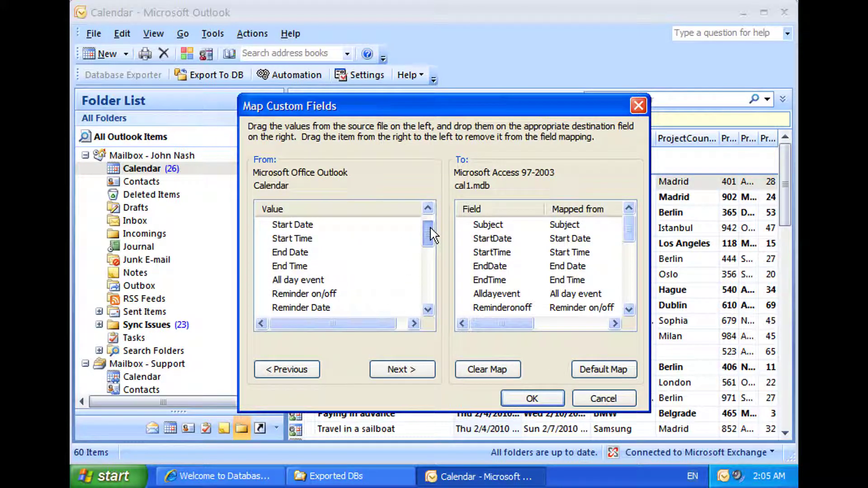
{"action": "left_click", "coordinate": [299, 266]}
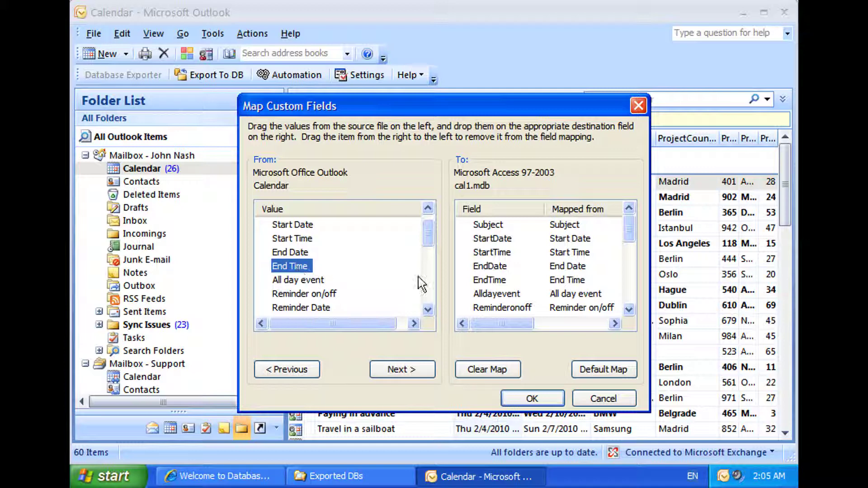
{"action": "left_click_drag", "start_coordinate": [432, 239], "coordinate": [430, 295]}
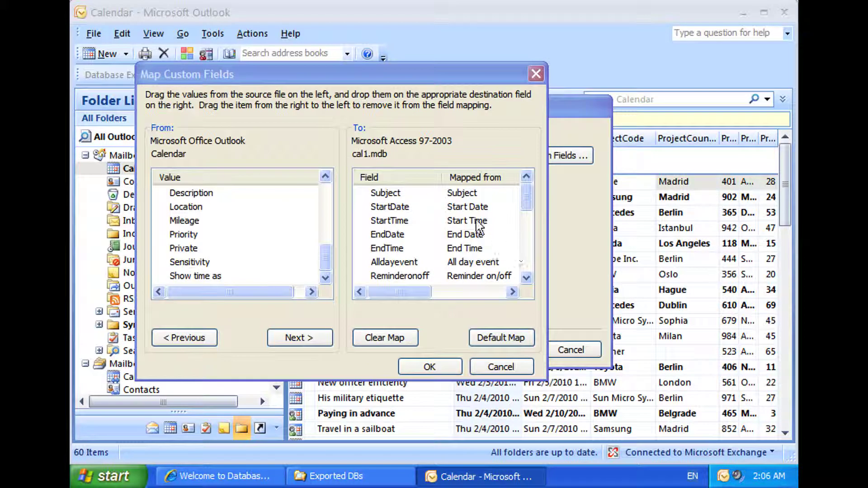
{"action": "left_click_drag", "start_coordinate": [325, 258], "coordinate": [325, 246]}
{"action": "left_click", "coordinate": [210, 235]}
{"action": "scroll", "coordinate": [202, 256], "scroll_direction": "up", "scroll_amount": 3}
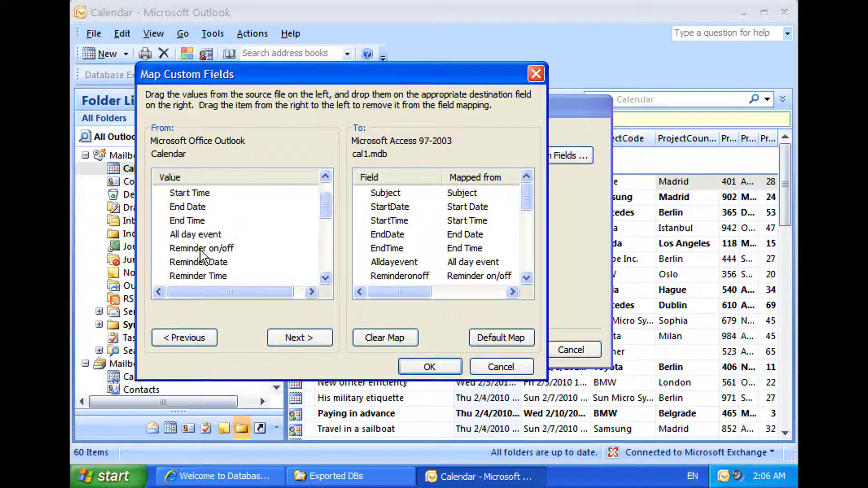
{"action": "scroll", "coordinate": [200, 255], "scroll_direction": "down", "scroll_amount": 3}
{"action": "scroll", "coordinate": [198, 247], "scroll_direction": "down", "scroll_amount": 2}
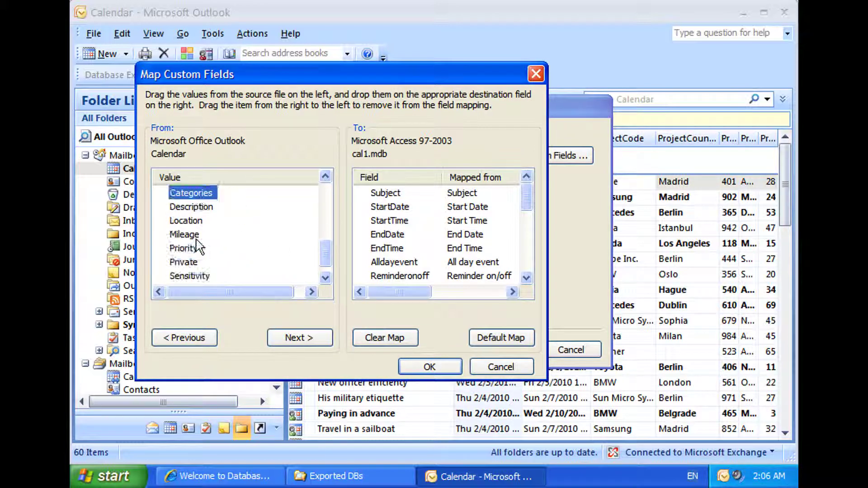
{"action": "scroll", "coordinate": [198, 247], "scroll_direction": "up", "scroll_amount": 2}
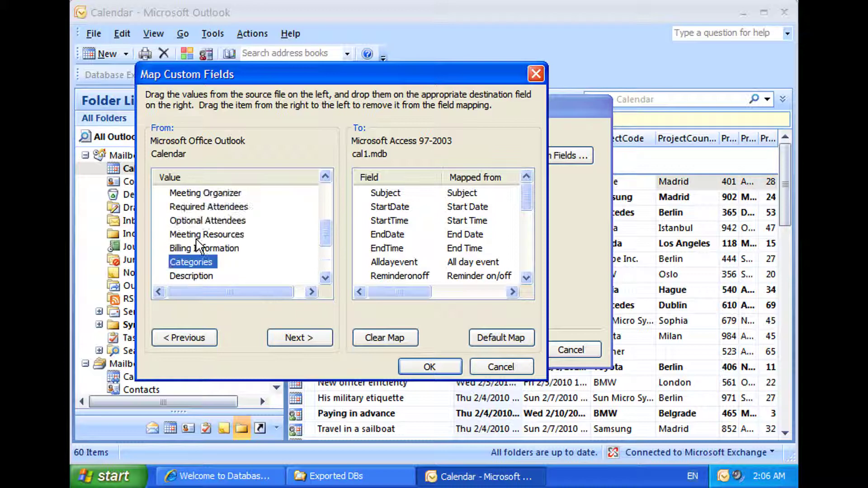
{"action": "scroll", "coordinate": [198, 246], "scroll_direction": "up", "scroll_amount": 4}
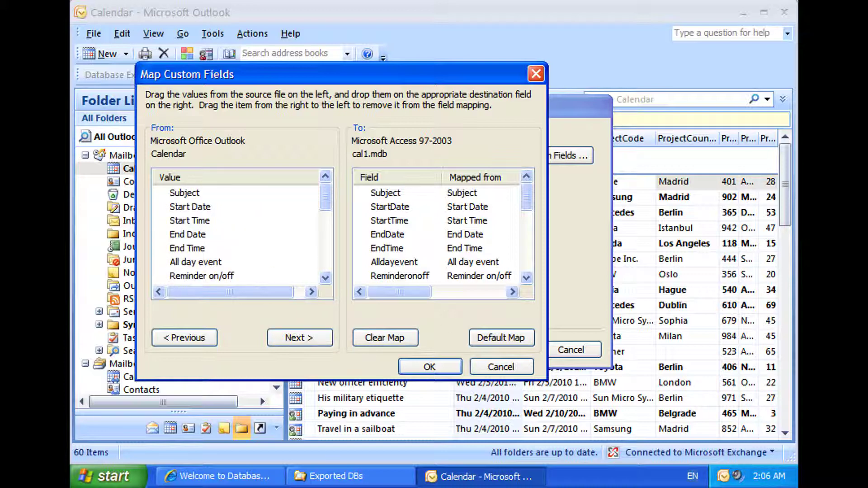
{"action": "left_click", "coordinate": [495, 365]}
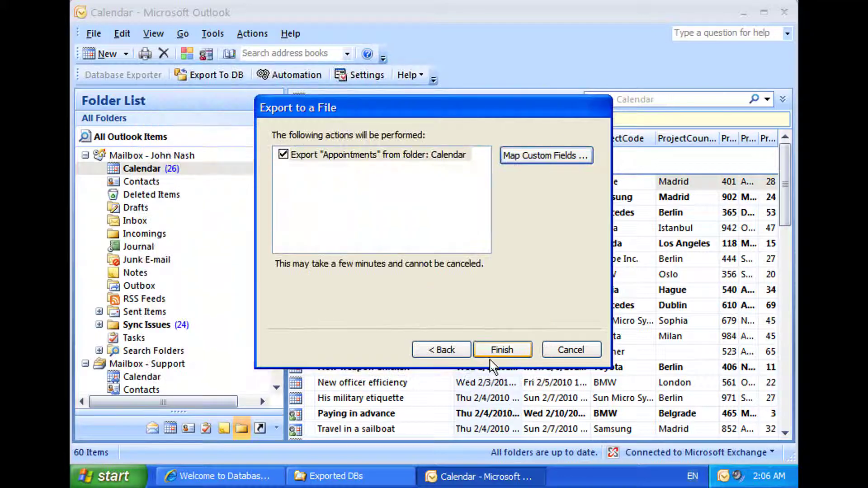
Go back to the export wizard's folder selection, examine which folders it offers, and cancel the wizard.
{"action": "left_click", "coordinate": [450, 352]}
{"action": "left_click", "coordinate": [453, 352]}
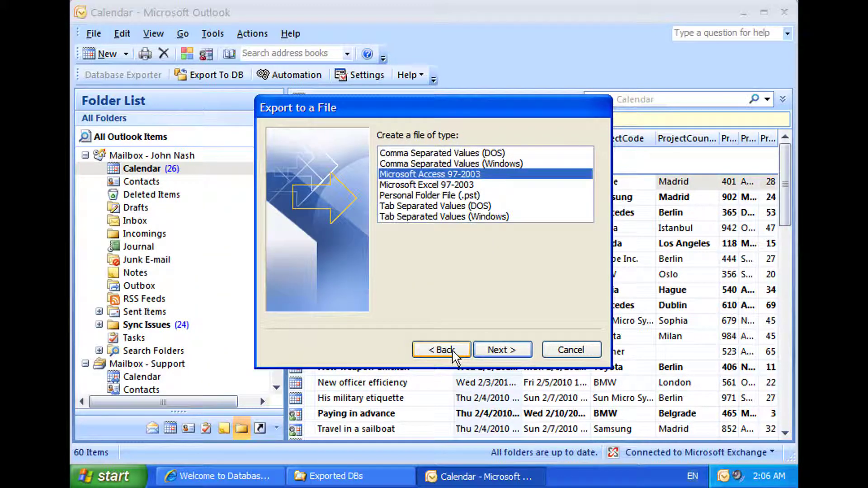
{"action": "left_click", "coordinate": [453, 353]}
{"action": "left_click", "coordinate": [520, 352]}
{"action": "left_click", "coordinate": [514, 354]}
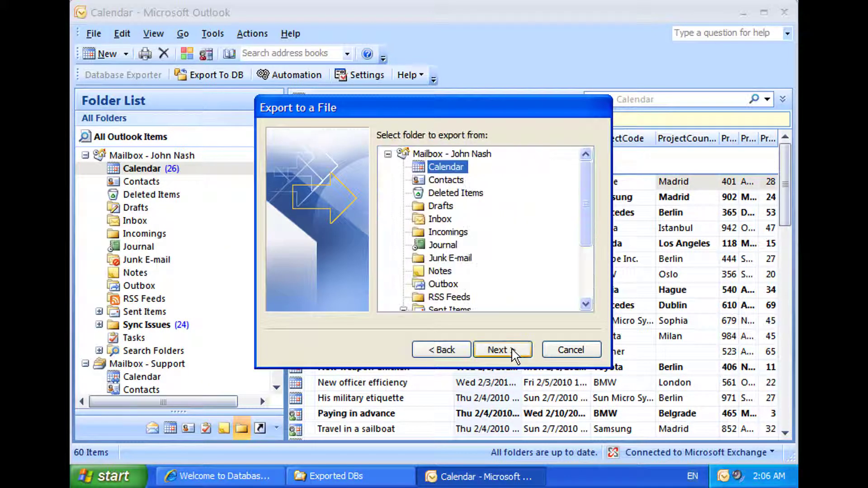
{"action": "scroll", "coordinate": [585, 196], "scroll_direction": "down", "scroll_amount": 3}
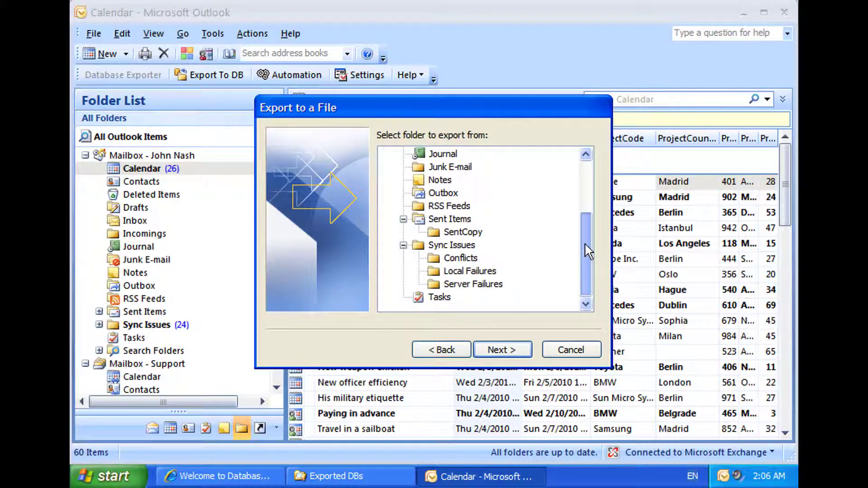
{"action": "scroll", "coordinate": [584, 242], "scroll_direction": "up", "scroll_amount": 3}
{"action": "scroll", "coordinate": [591, 196], "scroll_direction": "down", "scroll_amount": 3}
{"action": "scroll", "coordinate": [442, 246], "scroll_direction": "up", "scroll_amount": 3}
{"action": "left_click", "coordinate": [569, 353]}
Examine the mailbox and public folders in the folder list, expanding SupportCalls and its Ongoing Cases subfolder.
{"action": "left_click_drag", "start_coordinate": [277, 235], "coordinate": [276, 271]}
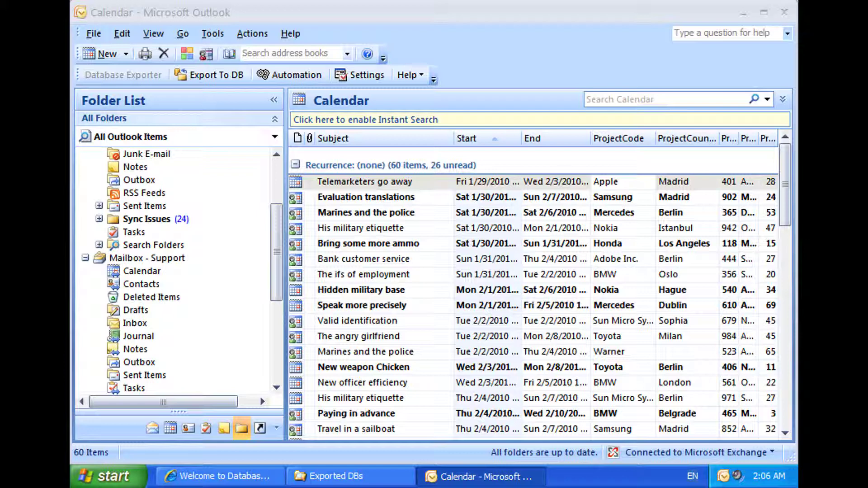
{"action": "left_click_drag", "start_coordinate": [277, 244], "coordinate": [277, 189]}
{"action": "left_click_drag", "start_coordinate": [273, 226], "coordinate": [273, 321]}
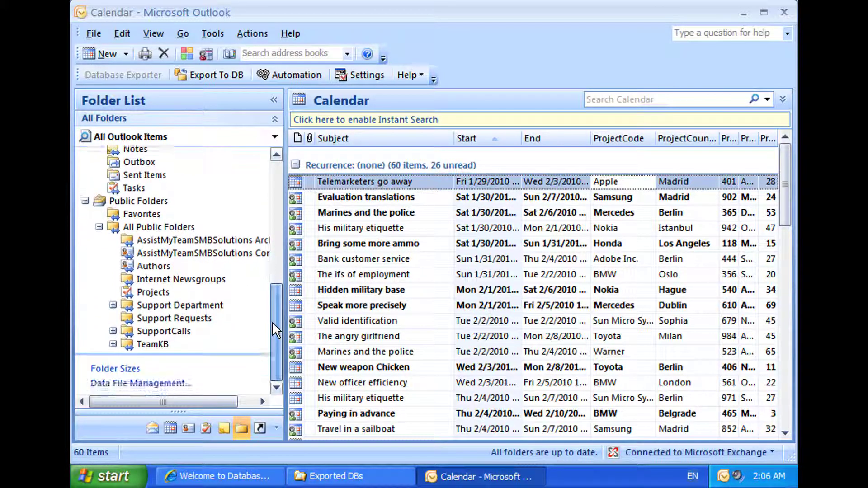
{"action": "left_click", "coordinate": [113, 332]}
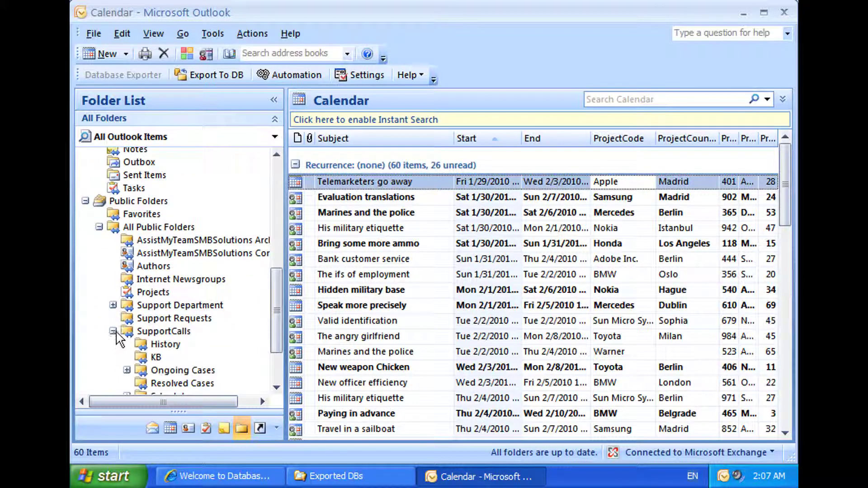
{"action": "left_click", "coordinate": [127, 370]}
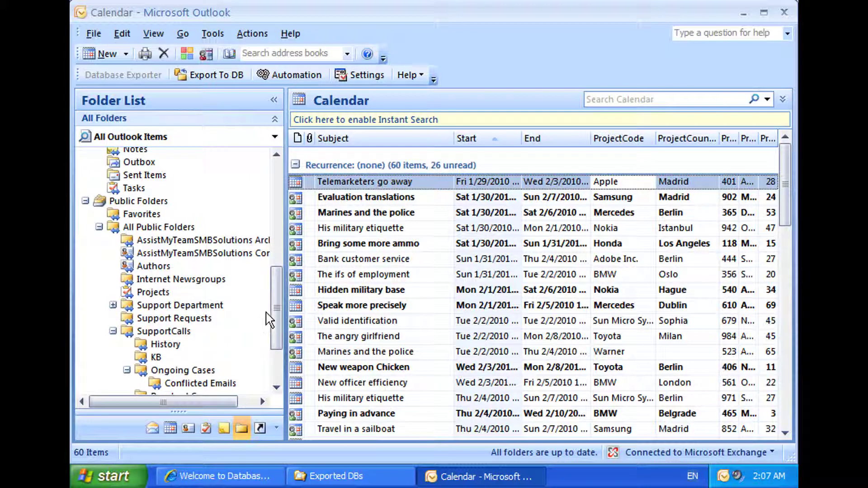
{"action": "left_click_drag", "start_coordinate": [270, 320], "coordinate": [270, 331]}
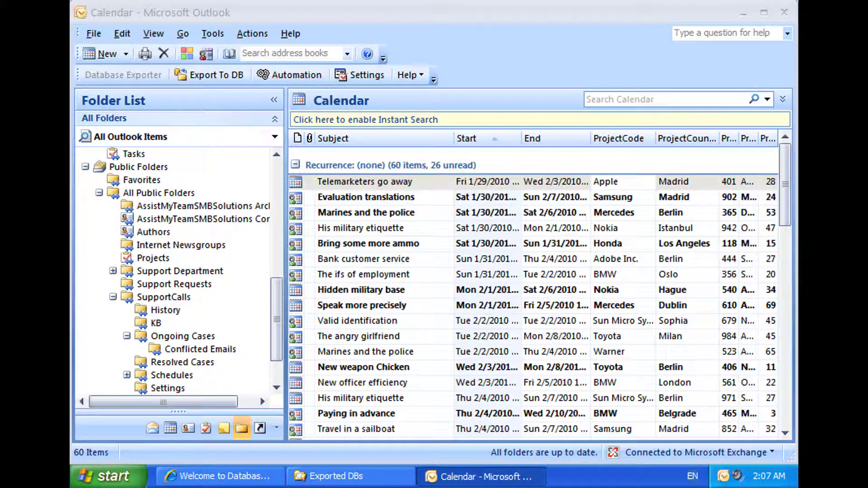
{"action": "left_click_drag", "start_coordinate": [278, 301], "coordinate": [275, 177]}
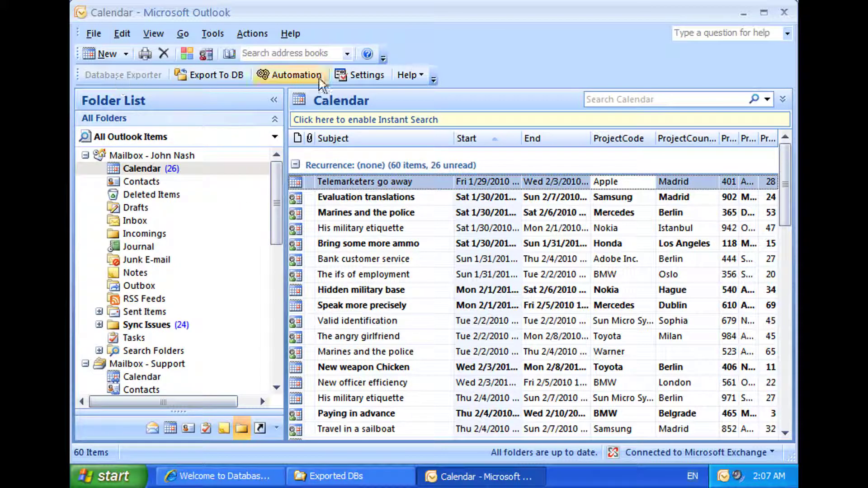
Open Export To DB for the Calendar folder and examine its user-defined fields, highlighting ProjectCode through ProjectManager.
{"action": "left_click", "coordinate": [221, 76]}
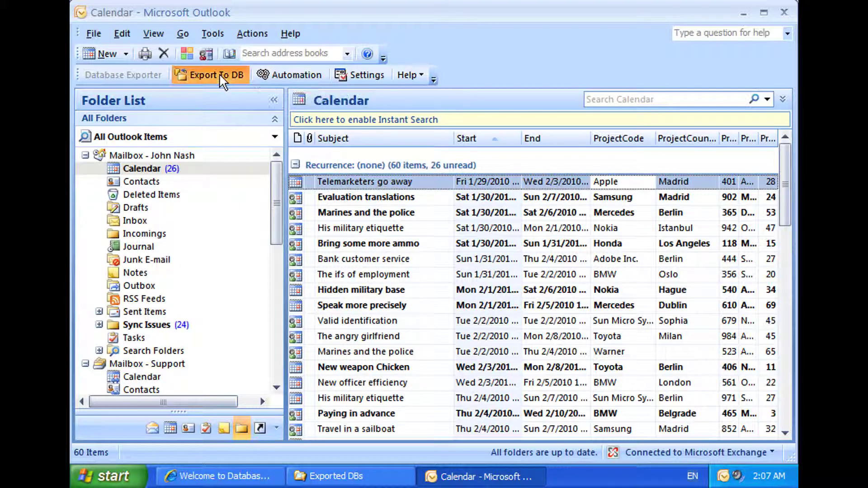
{"action": "left_click_drag", "start_coordinate": [769, 225], "coordinate": [440, 35]}
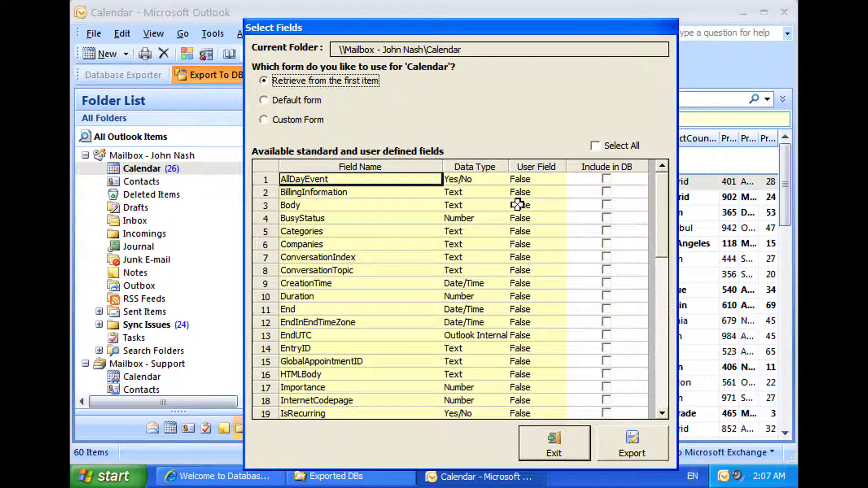
{"action": "left_click", "coordinate": [384, 243]}
{"action": "scroll", "coordinate": [434, 258], "scroll_direction": "down", "scroll_amount": 4}
{"action": "scroll", "coordinate": [437, 258], "scroll_direction": "up", "scroll_amount": 4}
{"action": "scroll", "coordinate": [436, 258], "scroll_direction": "down", "scroll_amount": 6}
{"action": "left_click_drag", "start_coordinate": [518, 336], "coordinate": [297, 371]}
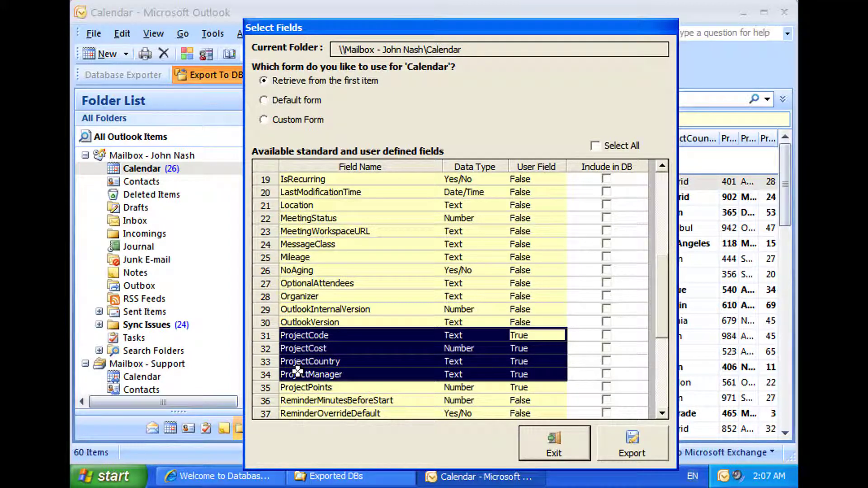
{"action": "left_click_drag", "start_coordinate": [588, 25], "coordinate": [496, 3]}
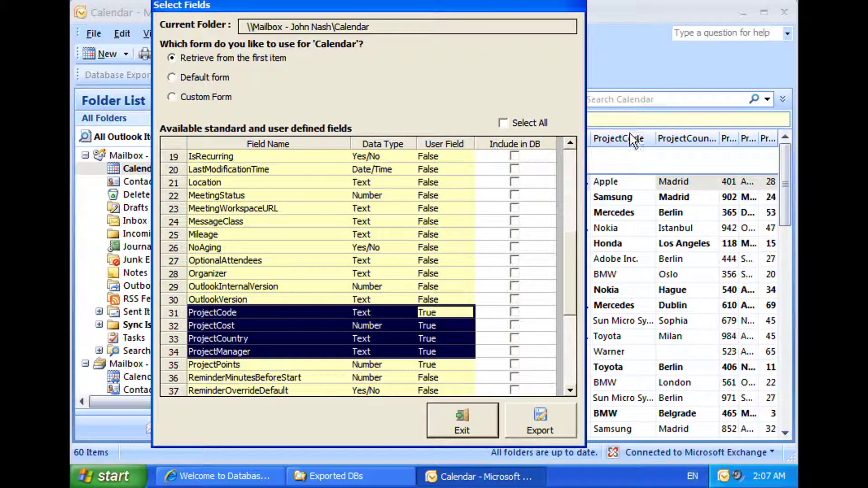
Switch to Internet Explorer, view the help section on exporting items of an Outlook folder to a database, and minimize the browser.
{"action": "key", "text": "alt+Tab"}
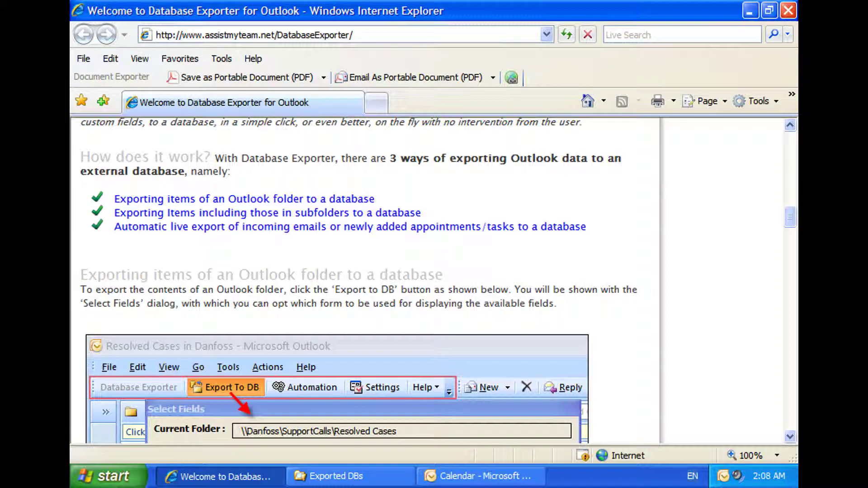
{"action": "left_click", "coordinate": [244, 199]}
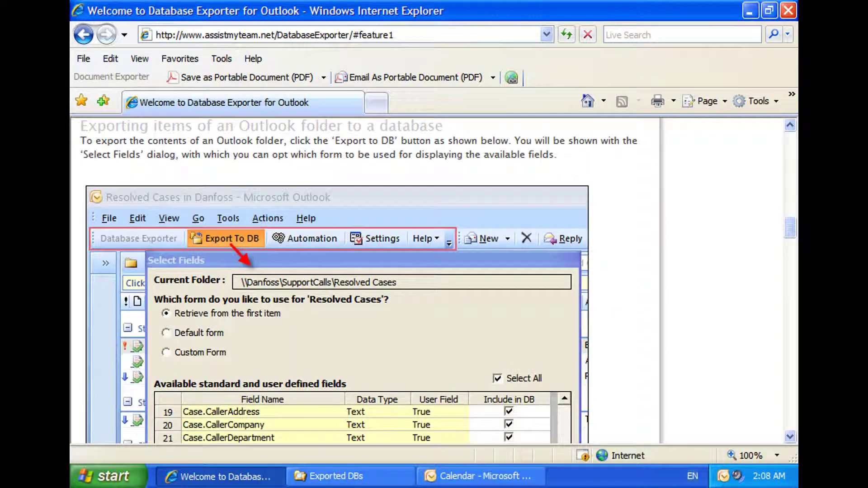
{"action": "left_click", "coordinate": [750, 9]}
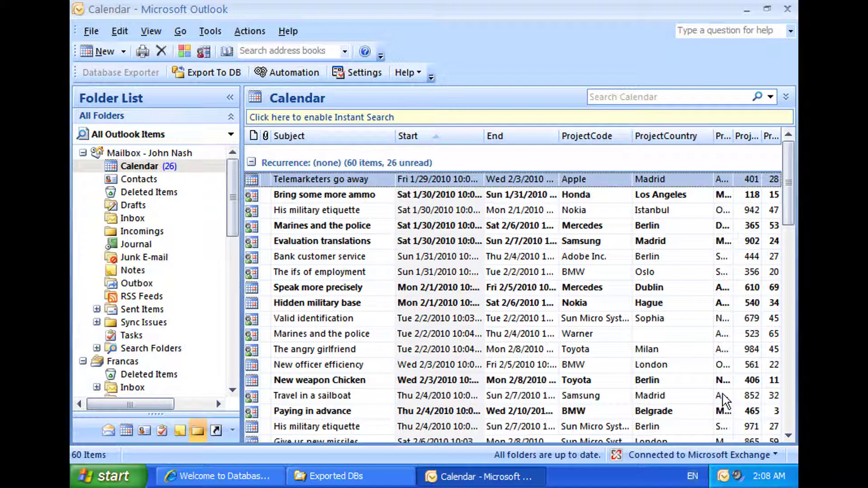
Open Export To DB for the Calendar folder and review its available fields, highlighting the user-defined fields ProjectCode through ProjectPoints.
{"action": "left_click", "coordinate": [202, 75]}
{"action": "left_click_drag", "start_coordinate": [391, 16], "coordinate": [303, 13]}
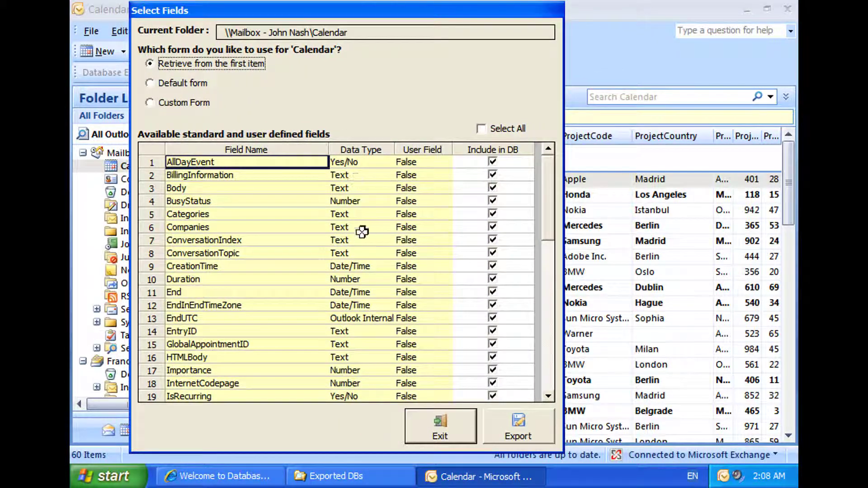
{"action": "scroll", "coordinate": [474, 244], "scroll_direction": "down", "scroll_amount": 11}
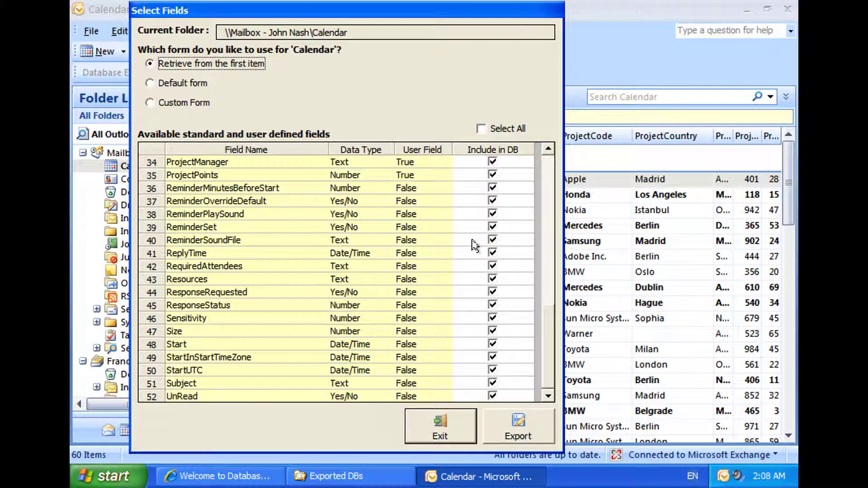
{"action": "scroll", "coordinate": [474, 244], "scroll_direction": "up", "scroll_amount": 11}
{"action": "left_click", "coordinate": [492, 162]}
{"action": "scroll", "coordinate": [261, 201], "scroll_direction": "down", "scroll_amount": 8}
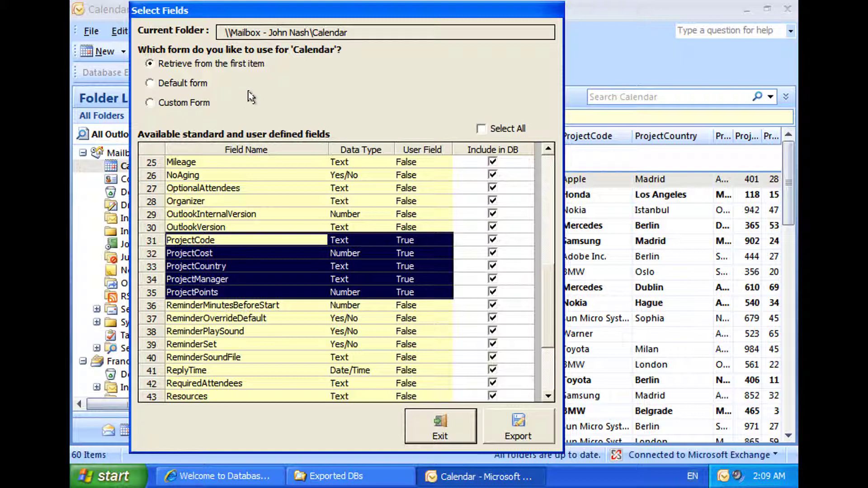
{"action": "left_click", "coordinate": [352, 292]}
{"action": "left_click", "coordinate": [409, 242]}
{"action": "left_click_drag", "start_coordinate": [412, 255], "coordinate": [207, 293]}
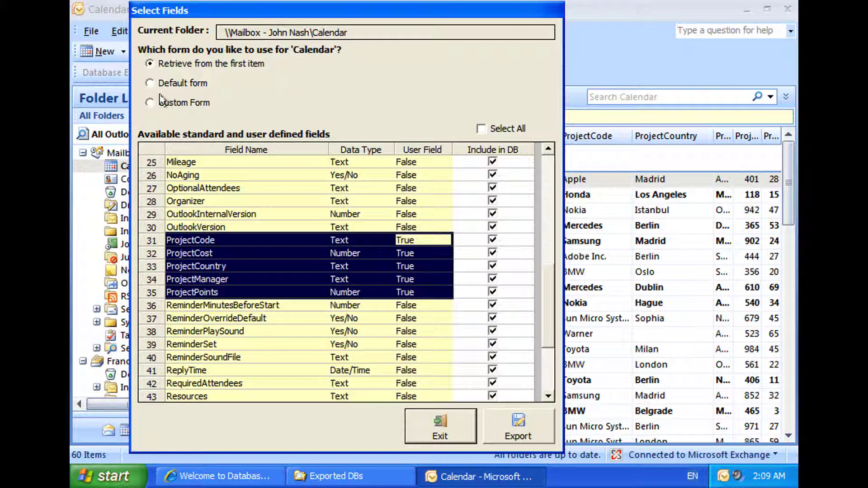
Preview the Default form and Custom Form options for Calendar, and return to retrieving fields from the first item.
{"action": "left_click", "coordinate": [150, 83]}
{"action": "left_click", "coordinate": [153, 103]}
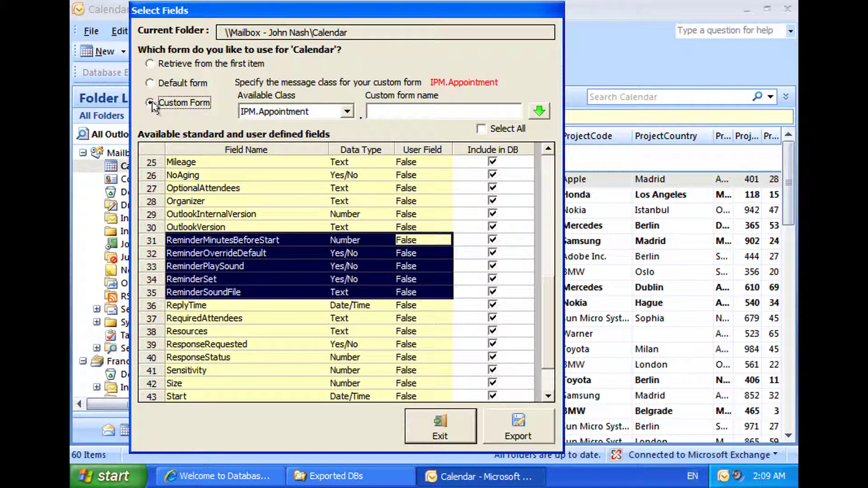
{"action": "left_click", "coordinate": [346, 112]}
{"action": "left_click", "coordinate": [335, 126]}
{"action": "left_click", "coordinate": [393, 111]}
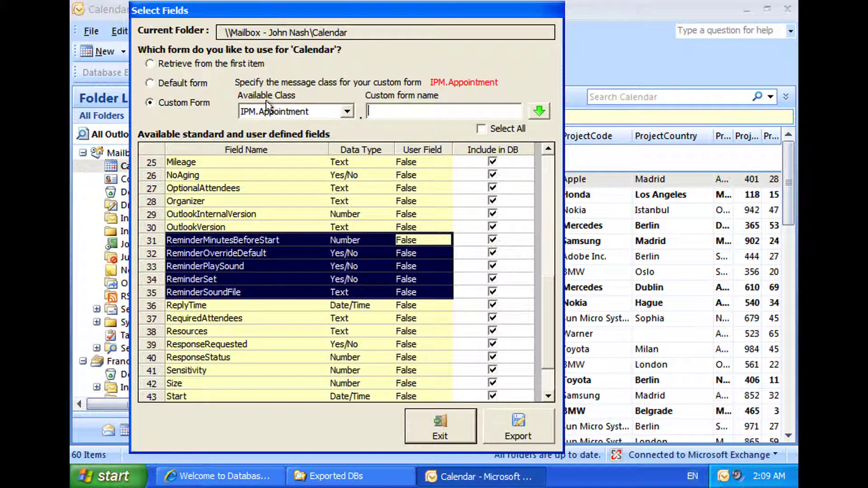
{"action": "left_click", "coordinate": [201, 66]}
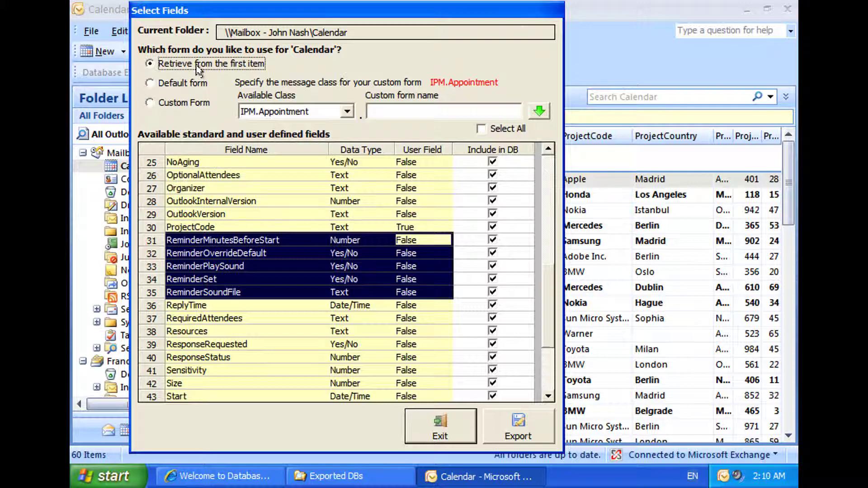
Export the Calendar items to an Access database named MyCalendar in the Exported DBs folder.
{"action": "left_click", "coordinate": [516, 430]}
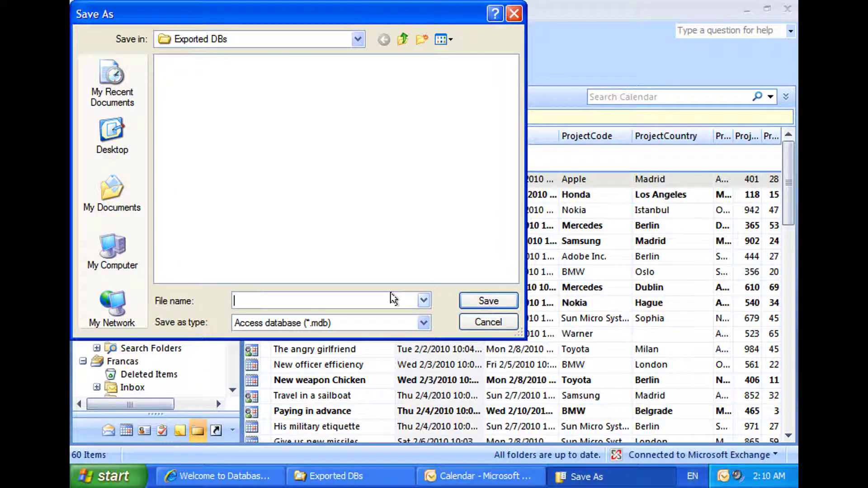
{"action": "type", "text": "MyCalendar"}
{"action": "key", "text": "Return"}
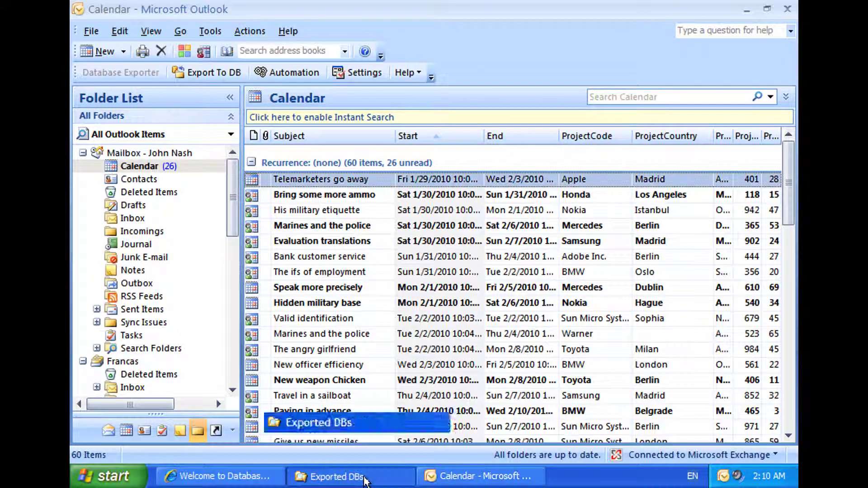
Open MyCalendar.mdb from the Exported DBs folder in Access and show its tblTable maximized with the navigation pane collapsed.
{"action": "left_click", "coordinate": [334, 476]}
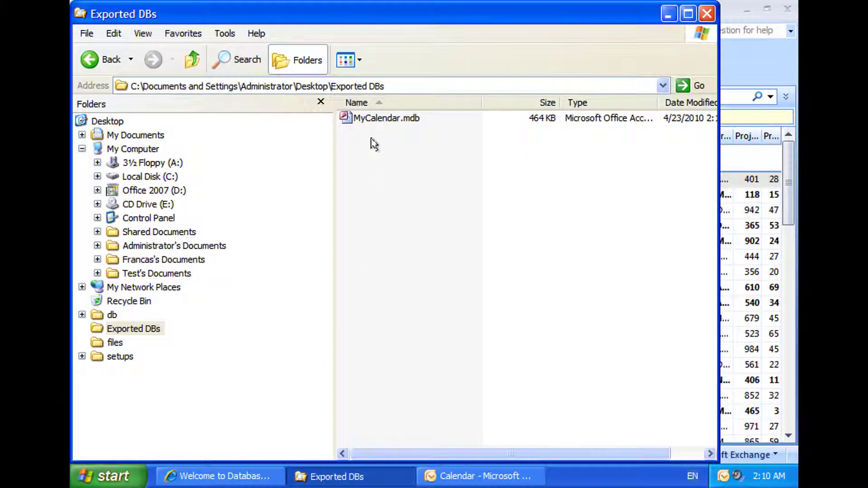
{"action": "double_click", "coordinate": [381, 121]}
{"action": "left_click", "coordinate": [123, 163]}
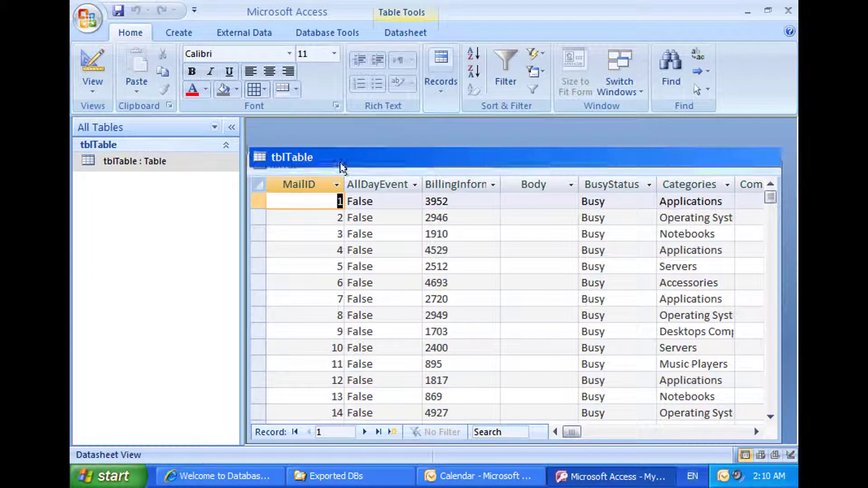
{"action": "double_click", "coordinate": [341, 164]}
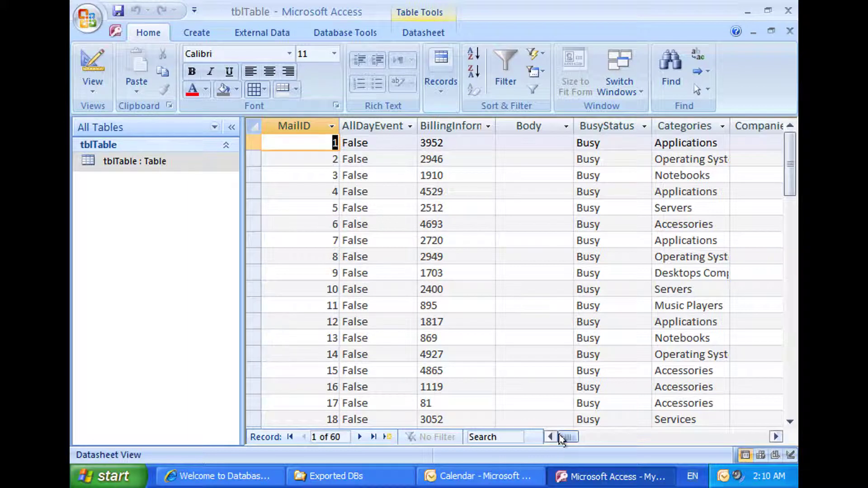
{"action": "left_click", "coordinate": [232, 127]}
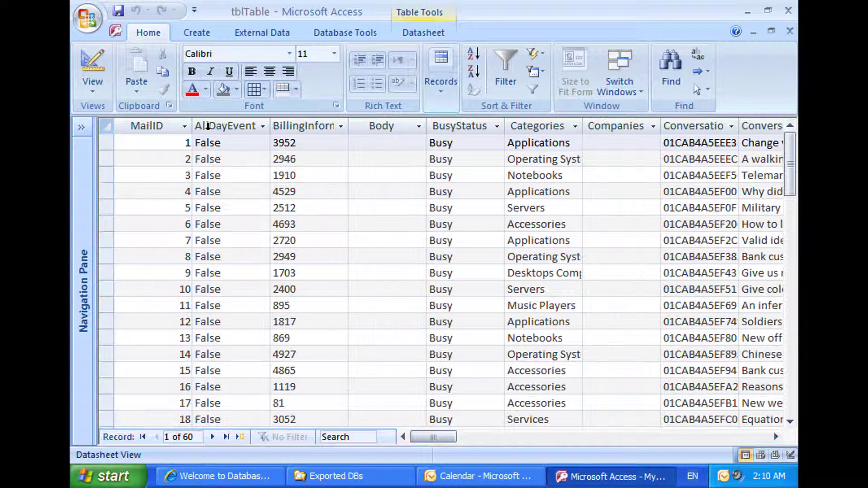
Examine the exported records in tblTable, looking across the columns as far as ProjectCode.
{"action": "left_click", "coordinate": [246, 289]}
{"action": "scroll", "coordinate": [242, 322], "scroll_direction": "down", "scroll_amount": 7}
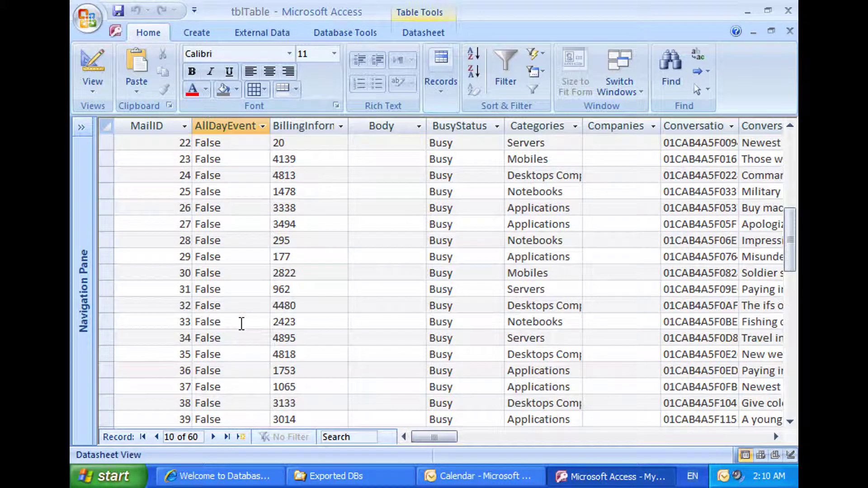
{"action": "left_click_drag", "start_coordinate": [426, 437], "coordinate": [568, 437]}
{"action": "scroll", "coordinate": [562, 395], "scroll_direction": "up", "scroll_amount": 7}
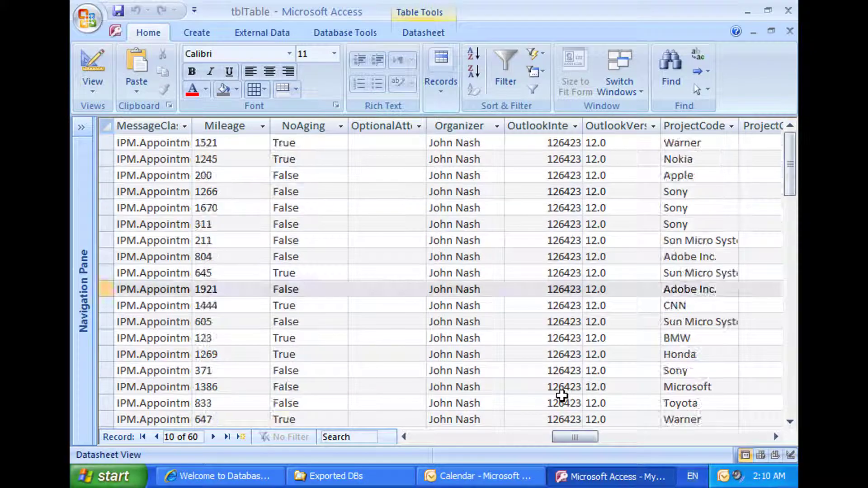
{"action": "left_click_drag", "start_coordinate": [571, 437], "coordinate": [408, 443]}
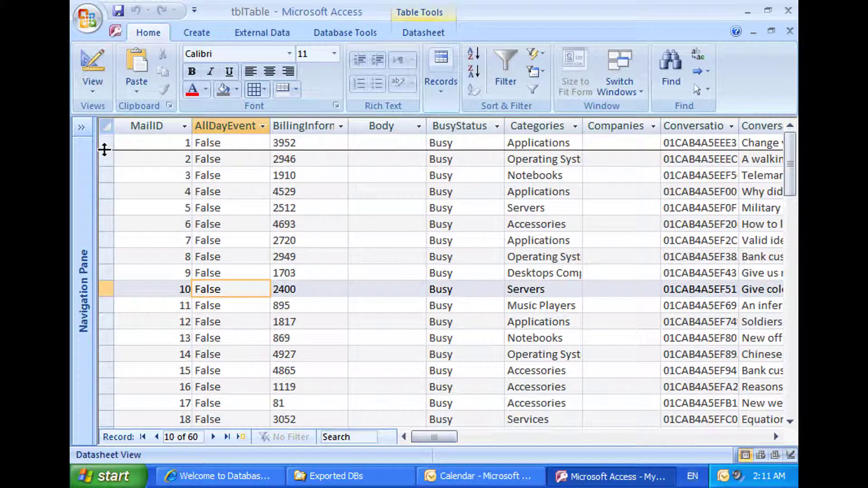
Enlarge the rows and widen the Body column of tblTable to read the exported text, and close Access.
{"action": "left_click_drag", "start_coordinate": [105, 151], "coordinate": [107, 185]}
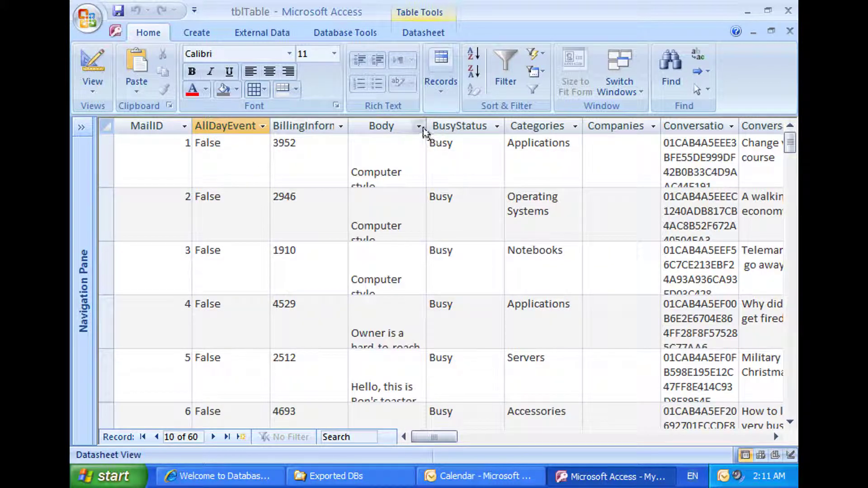
{"action": "left_click_drag", "start_coordinate": [427, 127], "coordinate": [546, 128]}
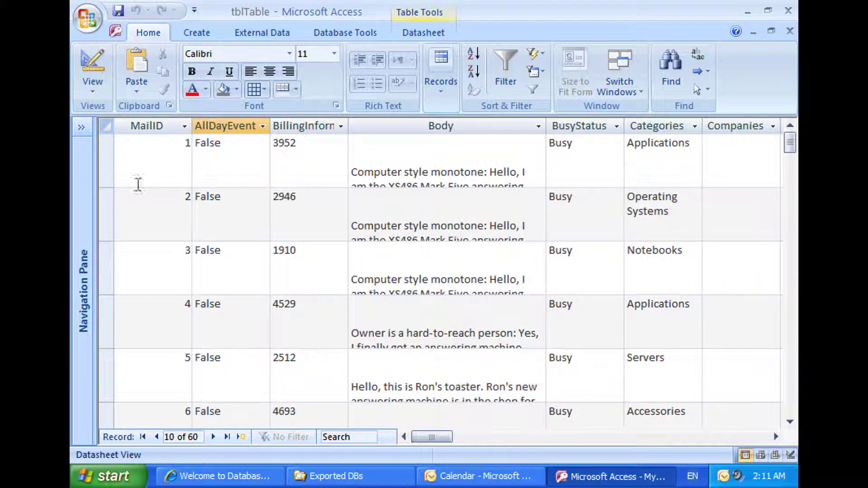
{"action": "left_click_drag", "start_coordinate": [106, 186], "coordinate": [107, 213]}
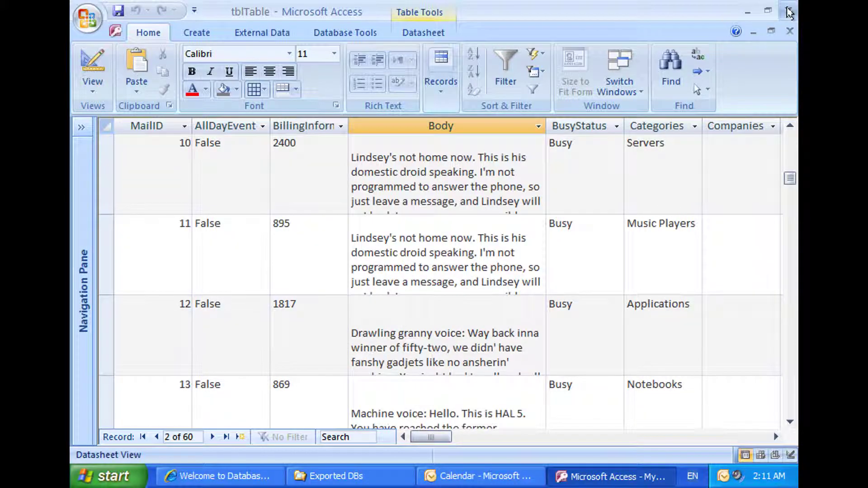
{"action": "left_click", "coordinate": [789, 10]}
Switch back to Outlook and select the Support Department folder under All Public Folders.
{"action": "key", "text": "alt+Tab"}
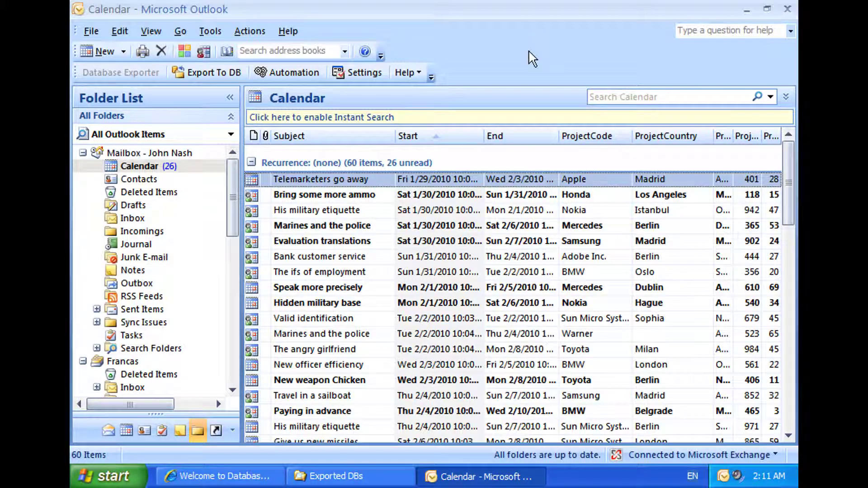
{"action": "left_click_drag", "start_coordinate": [232, 235], "coordinate": [234, 265]}
{"action": "scroll", "coordinate": [208, 320], "scroll_direction": "down", "scroll_amount": 10}
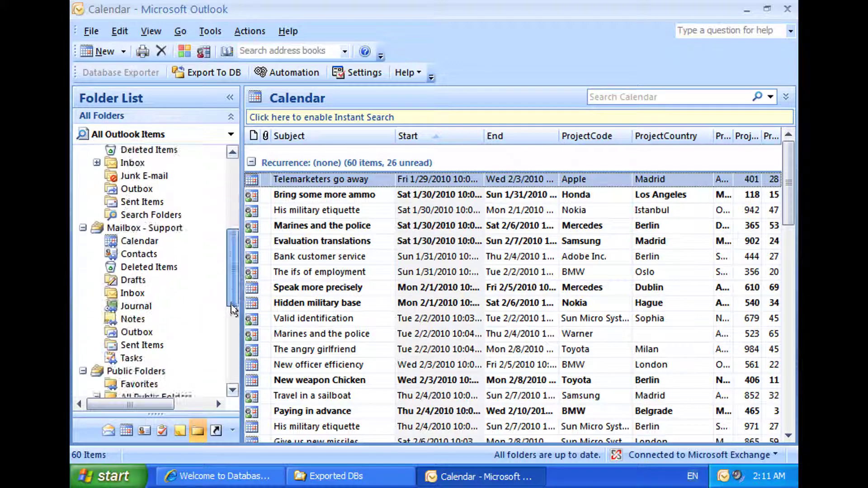
{"action": "left_click", "coordinate": [163, 253]}
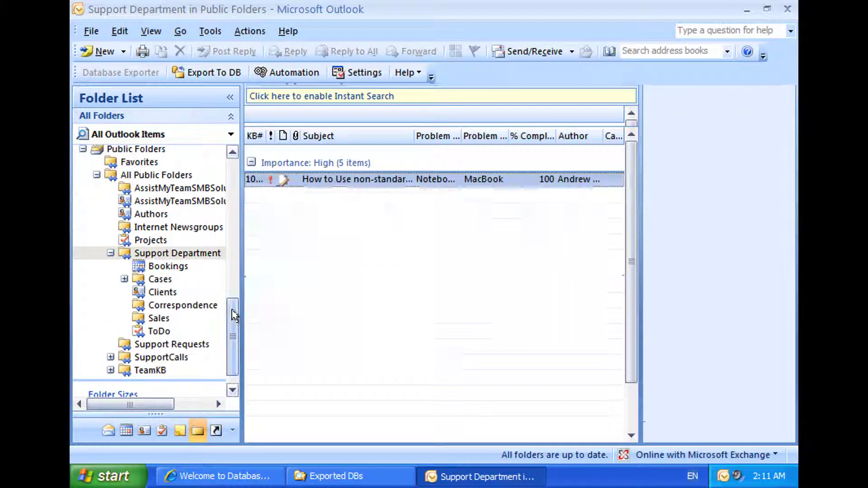
Set Database Exporter to include all items from subfolders and export them to a single table, and save the settings.
{"action": "left_click", "coordinate": [366, 76]}
{"action": "left_click_drag", "start_coordinate": [384, 143], "coordinate": [399, 129]}
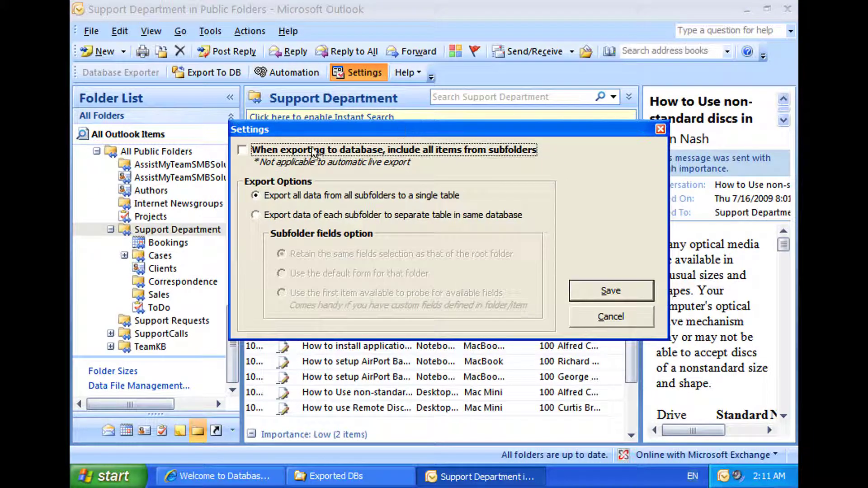
{"action": "left_click", "coordinate": [242, 150]}
{"action": "left_click", "coordinate": [272, 217]}
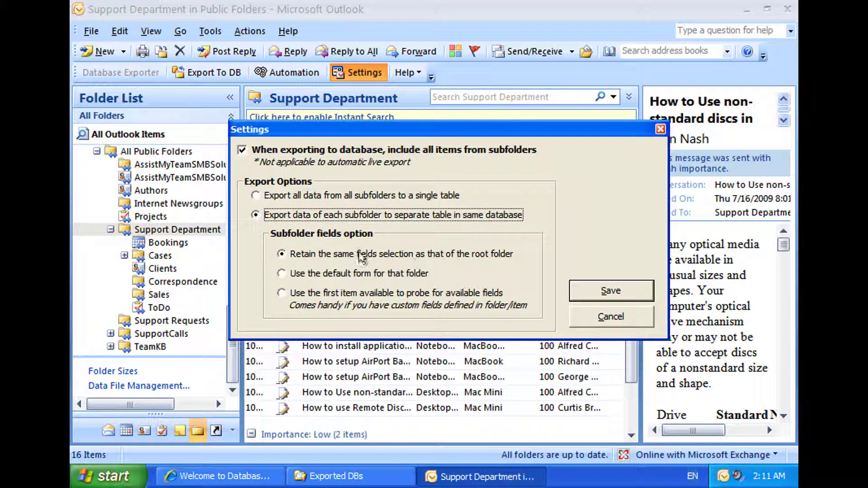
{"action": "left_click", "coordinate": [345, 198]}
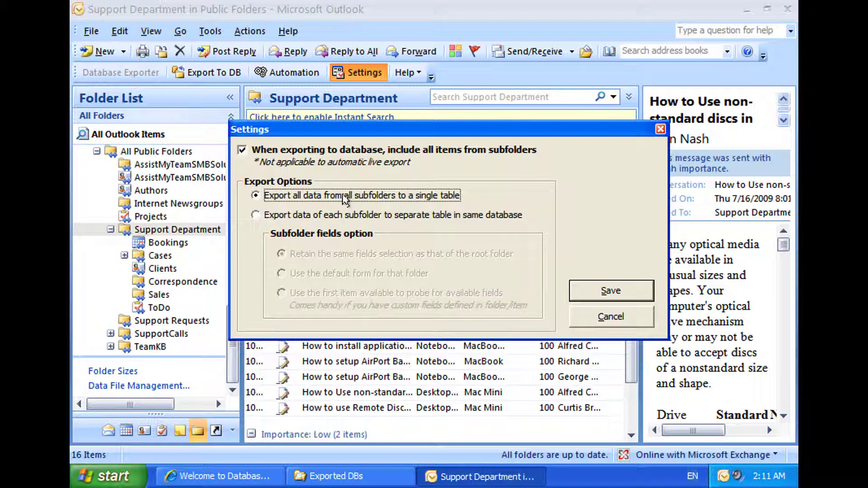
{"action": "left_click", "coordinate": [610, 291]}
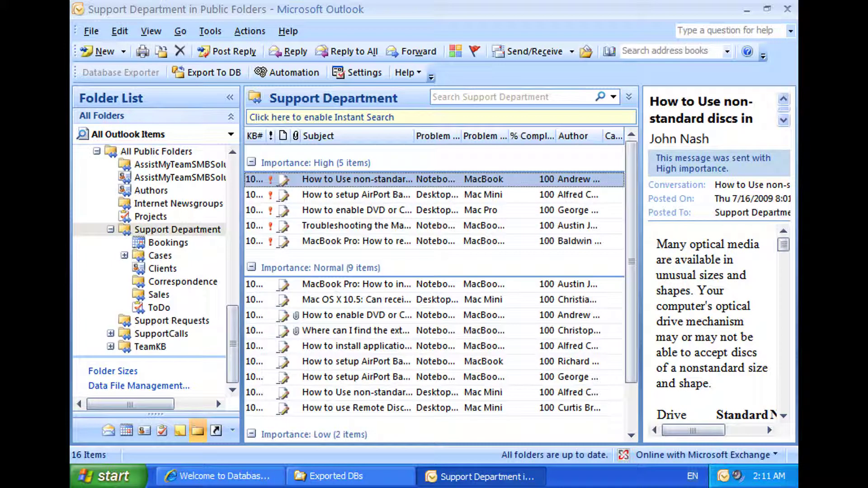
Widen the folder list and expand the Cases and Ongoing subfolders of Support Department.
{"action": "left_click_drag", "start_coordinate": [241, 282], "coordinate": [287, 282]}
{"action": "left_click", "coordinate": [216, 231]}
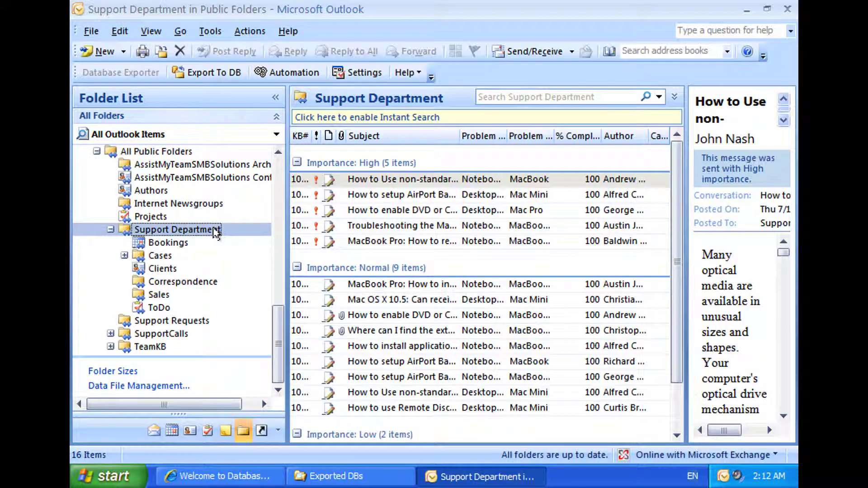
{"action": "left_click", "coordinate": [124, 255]}
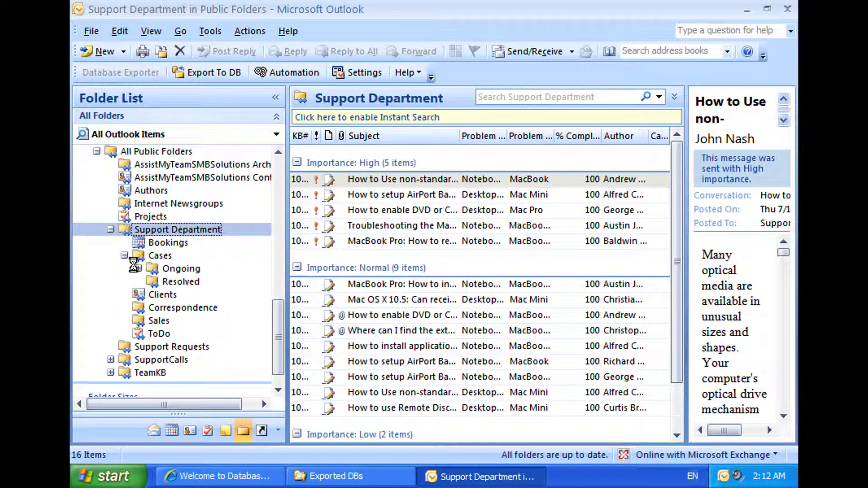
{"action": "left_click", "coordinate": [138, 269]}
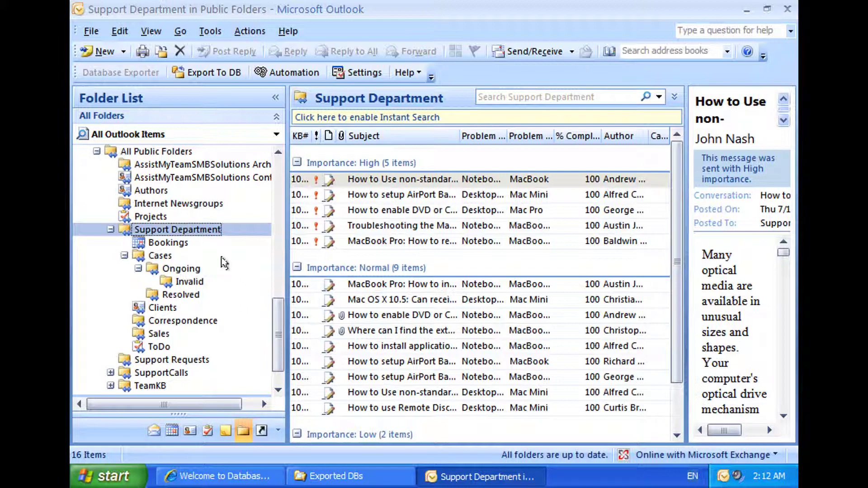
Open Export To DB for Support Department and include the ConversationTopic and CreationTime fields in the database.
{"action": "left_click", "coordinate": [207, 73]}
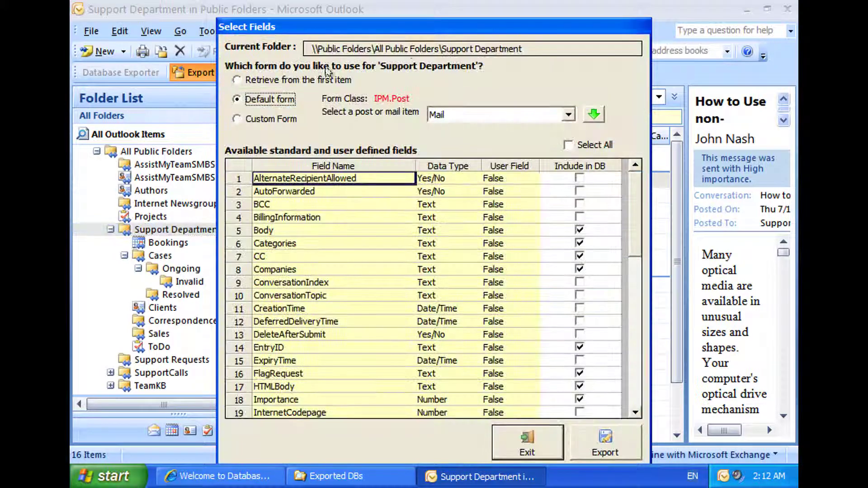
{"action": "left_click_drag", "start_coordinate": [419, 29], "coordinate": [418, 11]}
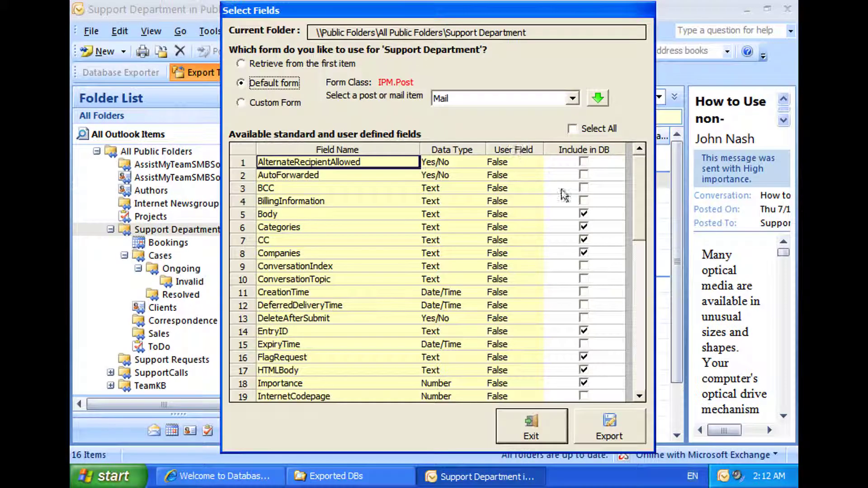
{"action": "scroll", "coordinate": [642, 209], "scroll_direction": "down", "scroll_amount": 1}
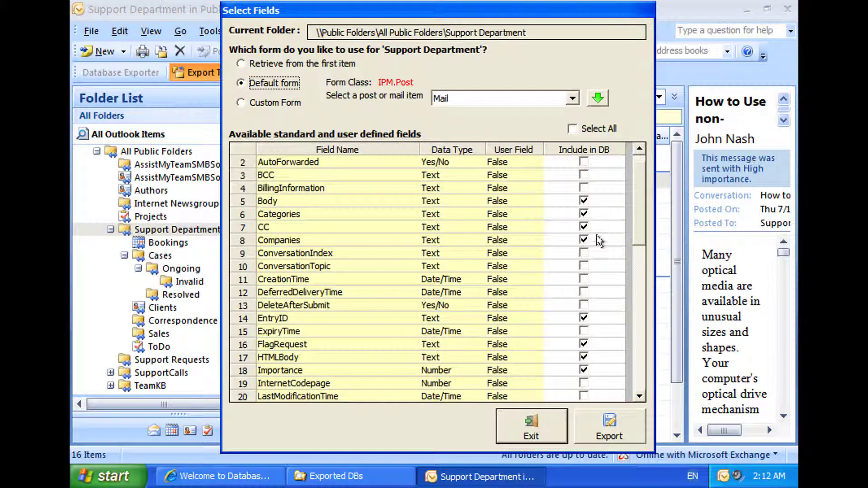
{"action": "left_click", "coordinate": [582, 267]}
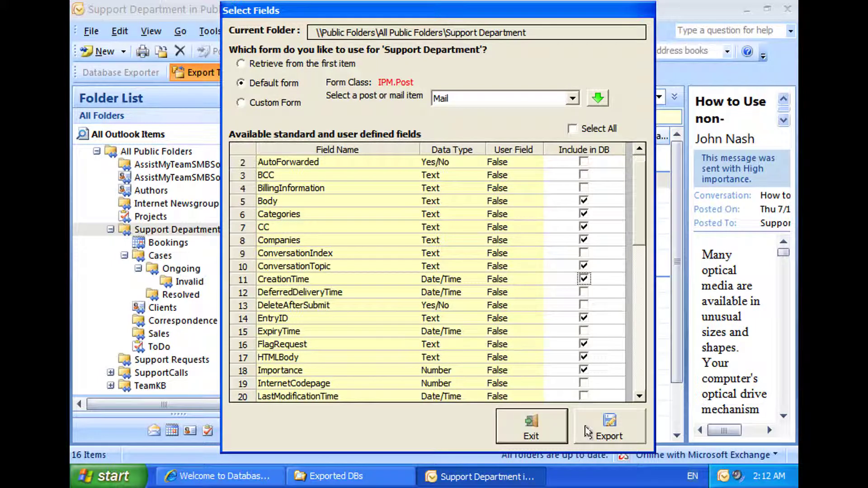
Export the Support Department fields to an Access database named "Support Department - All items" in the Exported DBs folder.
{"action": "left_click", "coordinate": [599, 430]}
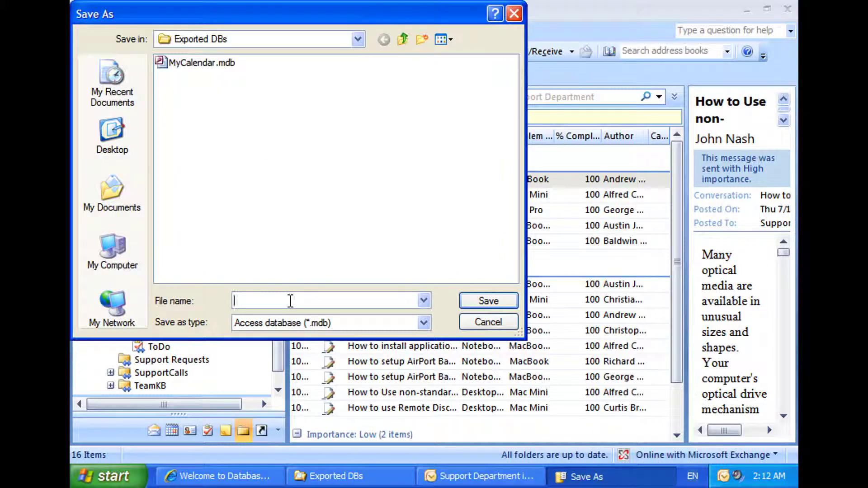
{"action": "left_click_drag", "start_coordinate": [299, 13], "coordinate": [483, 26]}
{"action": "type", "text": "Support"}
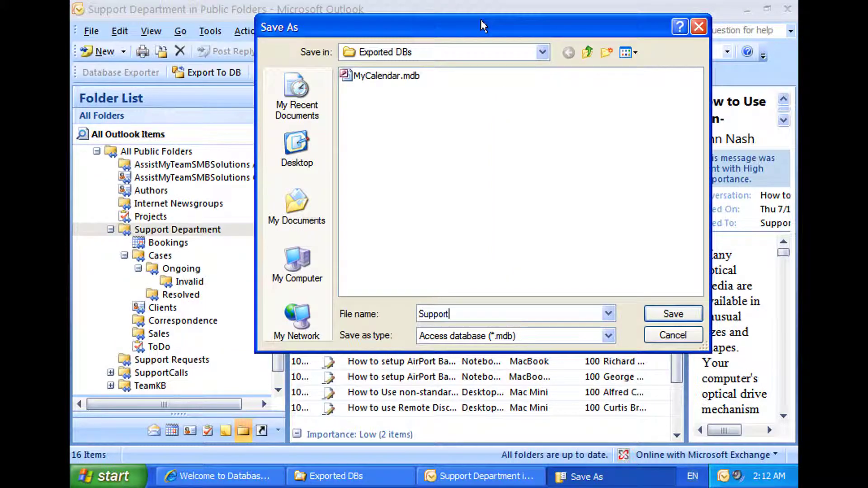
{"action": "type", "text": " Department - All items"}
{"action": "key", "text": "Return"}
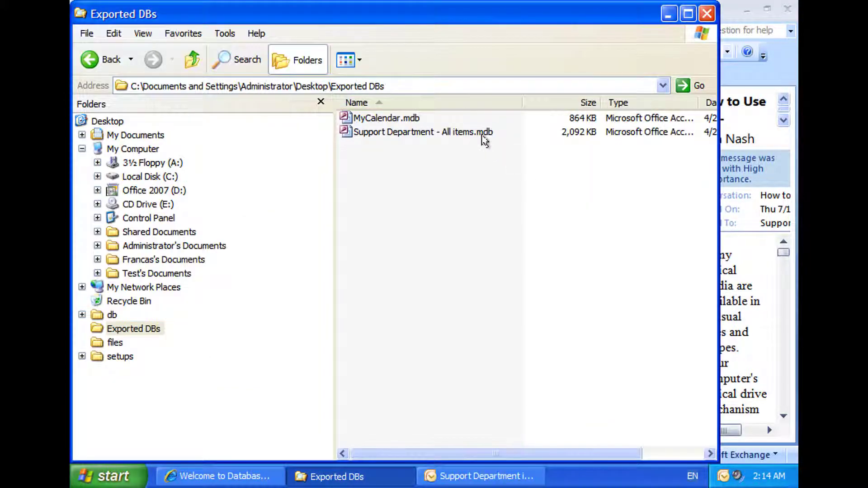
Open Support Department - All items.mdb in Access, enlarge the Body column and rows to review the records, and return to Outlook.
{"action": "left_click", "coordinate": [475, 138]}
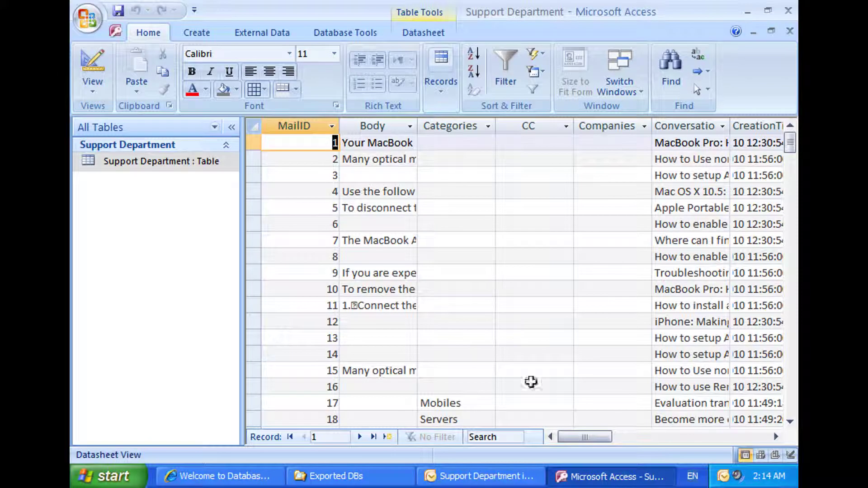
{"action": "left_click", "coordinate": [231, 127]}
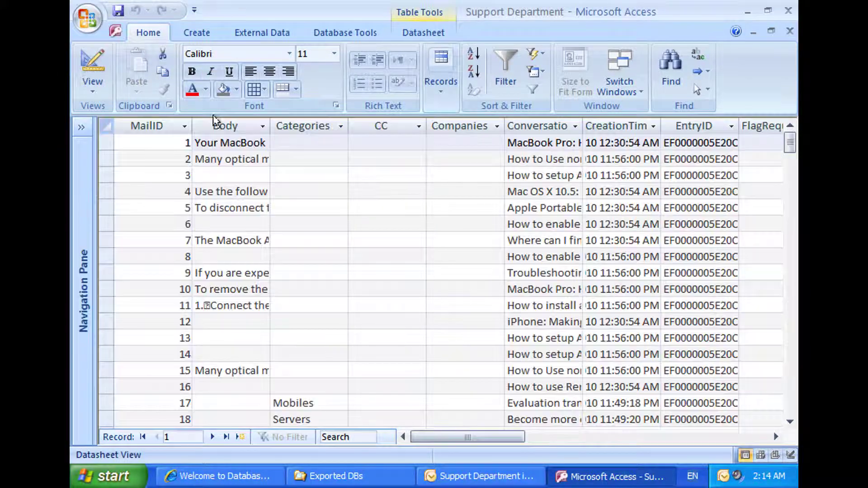
{"action": "left_click", "coordinate": [290, 288]}
{"action": "left_click_drag", "start_coordinate": [270, 126], "coordinate": [405, 127]}
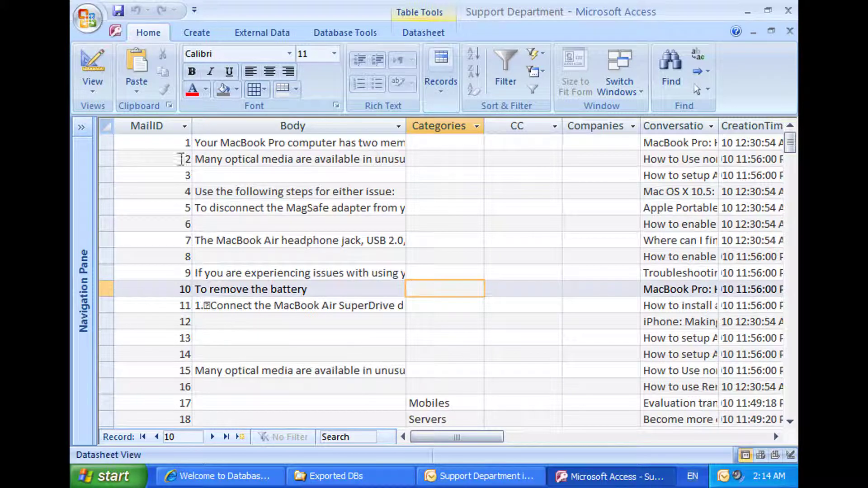
{"action": "left_click_drag", "start_coordinate": [107, 151], "coordinate": [107, 162]}
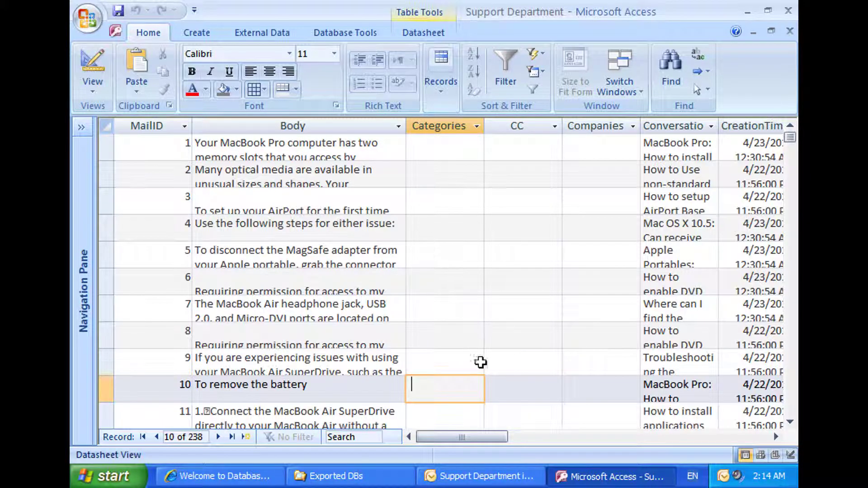
{"action": "left_click_drag", "start_coordinate": [484, 439], "coordinate": [678, 438]}
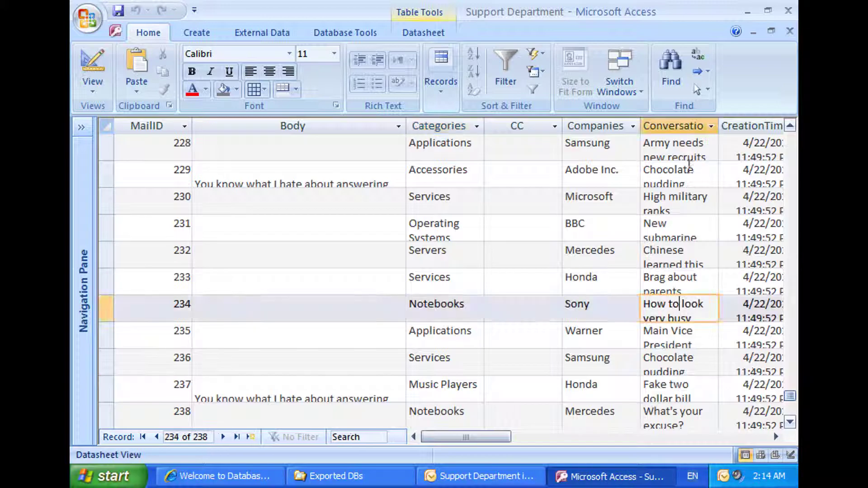
{"action": "left_click", "coordinate": [788, 10]}
{"action": "left_click", "coordinate": [669, 14]}
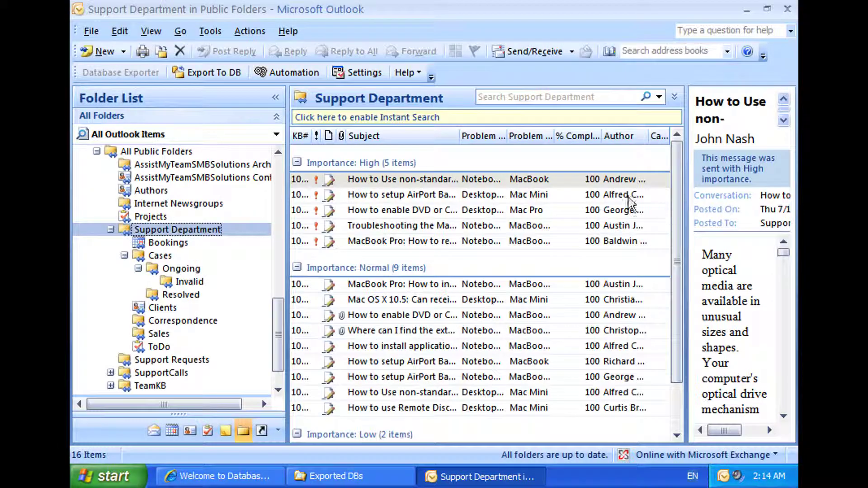
Set Database Exporter to export each subfolder to a separate table, using the first item available to probe for fields, and save.
{"action": "left_click", "coordinate": [359, 74]}
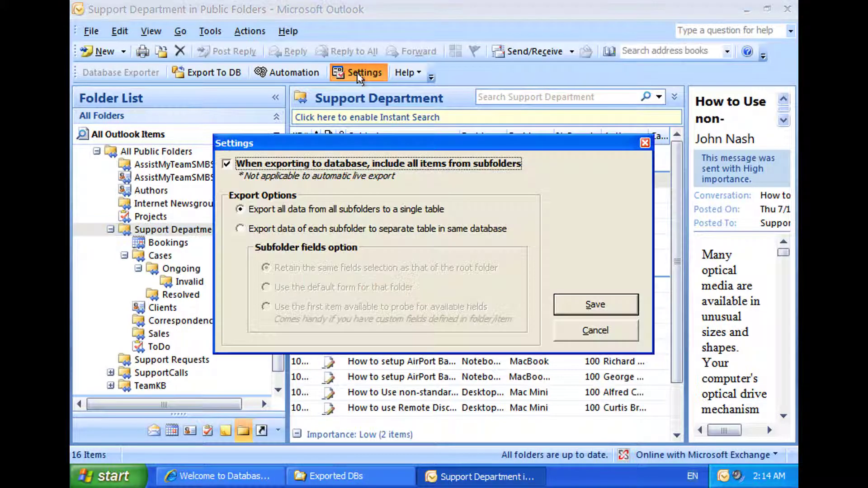
{"action": "left_click", "coordinate": [329, 231]}
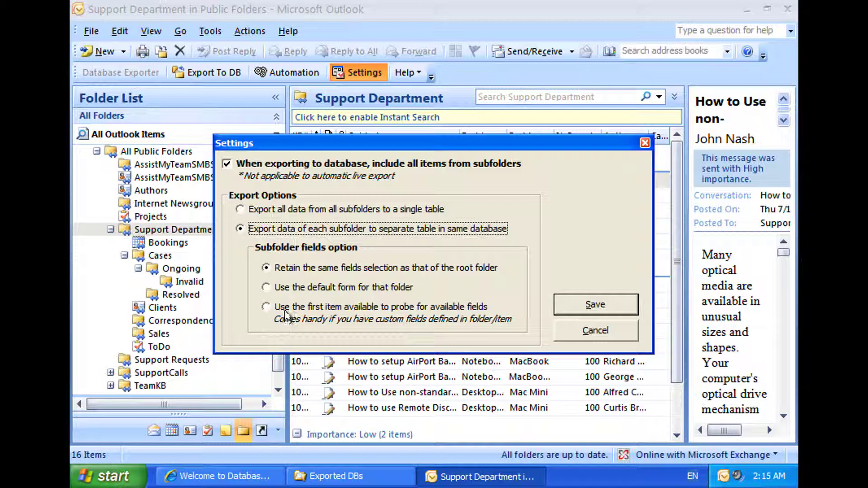
{"action": "left_click", "coordinate": [265, 287]}
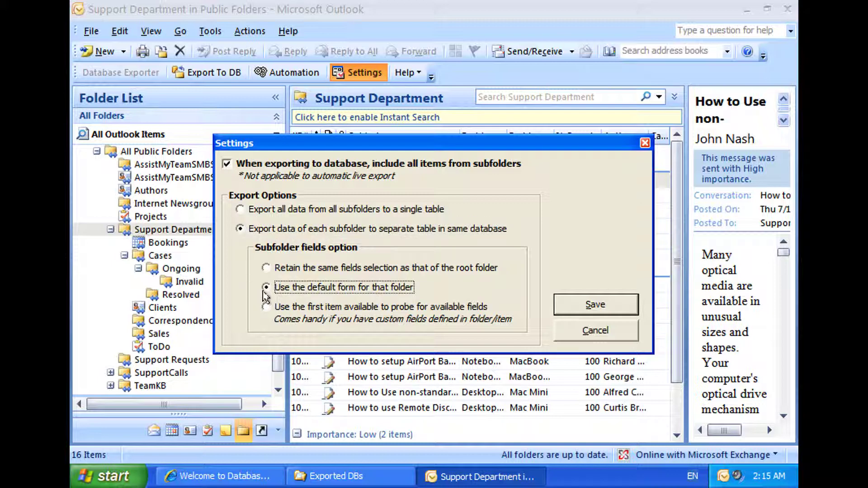
{"action": "left_click", "coordinate": [266, 307]}
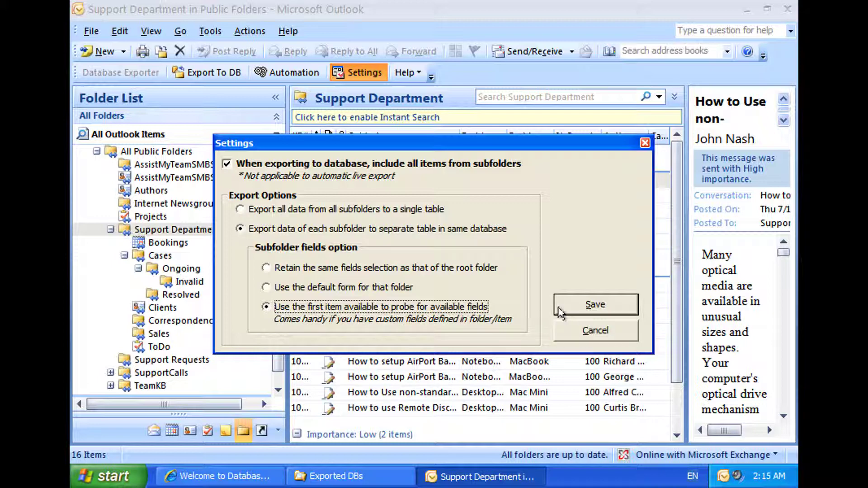
{"action": "left_click", "coordinate": [596, 305]}
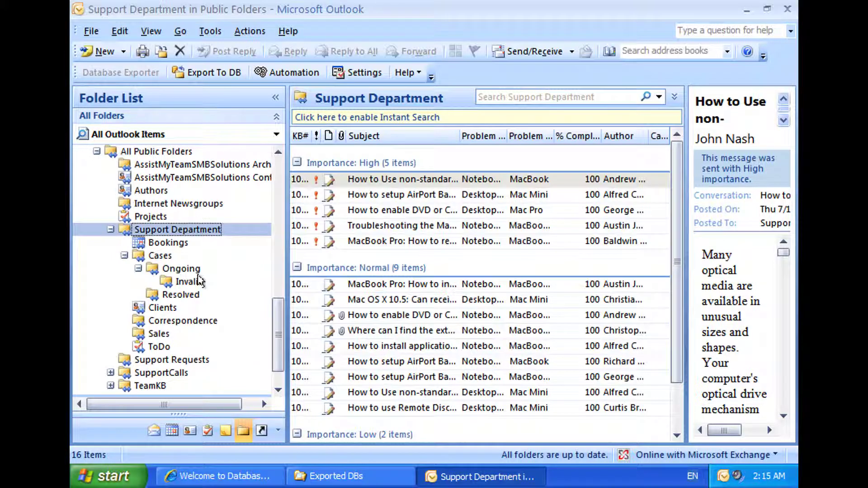
Export Support Department with the current field selection to an Access database named "Support Document - Each table".
{"action": "left_click", "coordinate": [200, 78]}
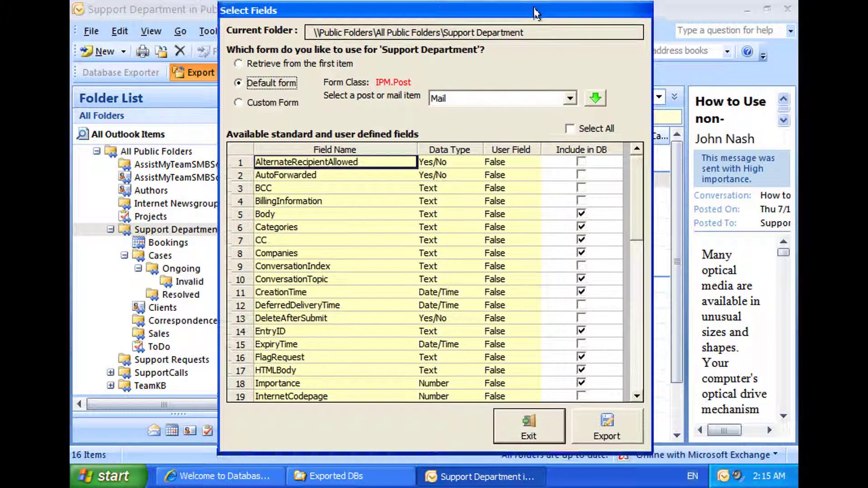
{"action": "left_click", "coordinate": [606, 424]}
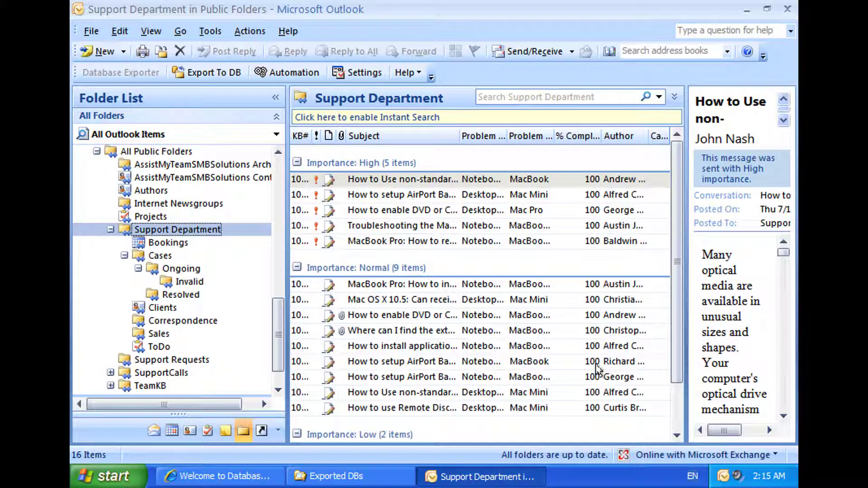
{"action": "key", "text": "Return"}
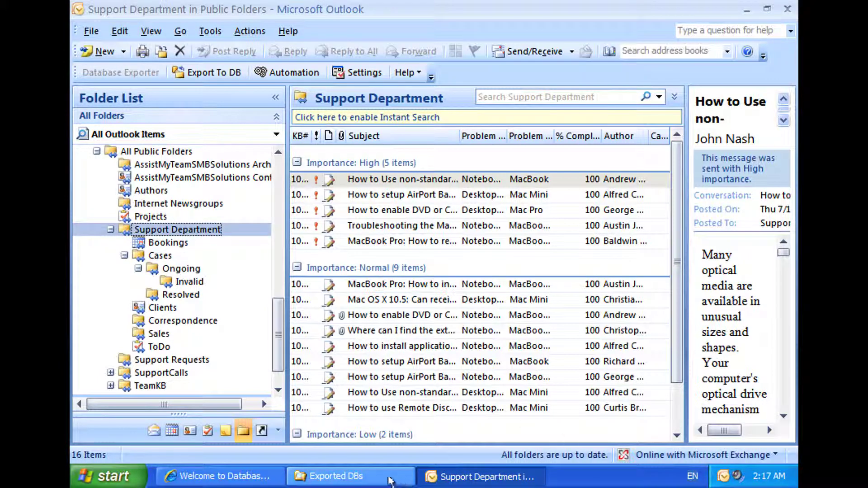
Switch to the Exported DBs folder and open Support Document - Each table.mdb in Access.
{"action": "left_click", "coordinate": [349, 477]}
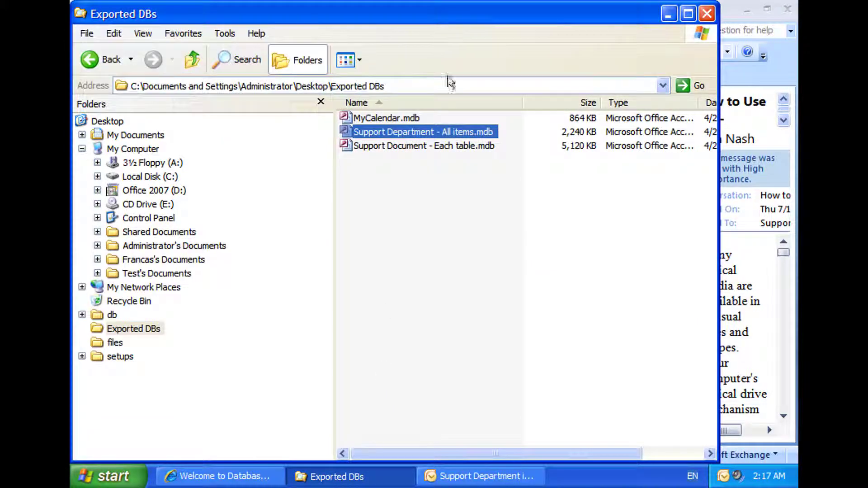
{"action": "left_click", "coordinate": [449, 146]}
{"action": "double_click", "coordinate": [453, 147]}
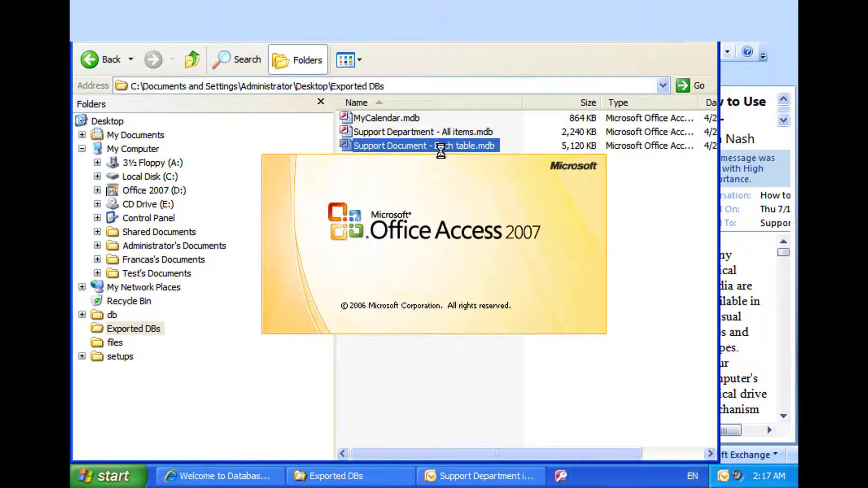
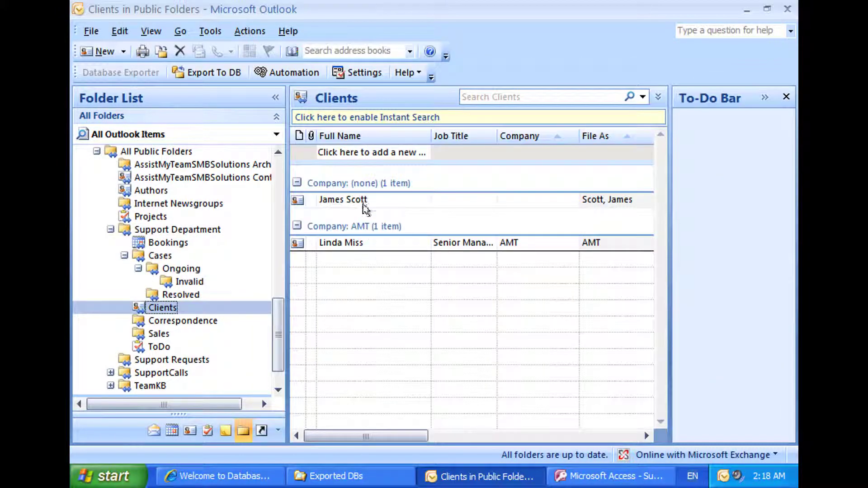
Switch to Access, open the Support Department\ToDo table and review its records through to the last one.
{"action": "left_click", "coordinate": [596, 478]}
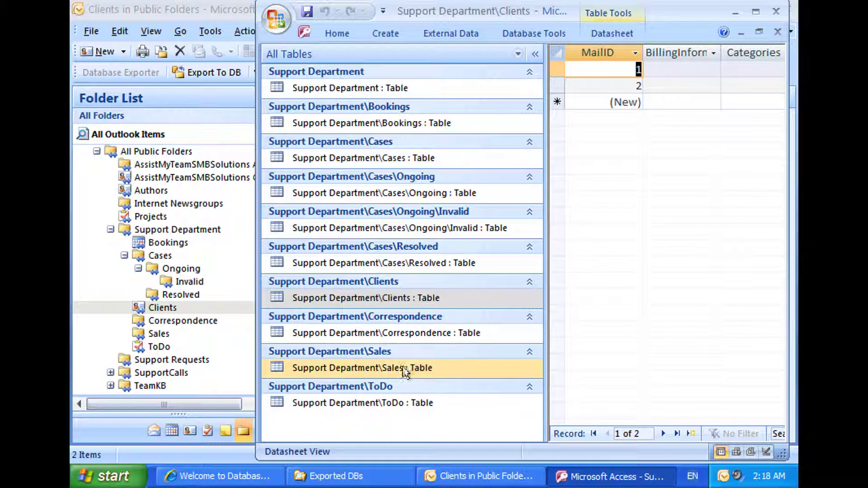
{"action": "double_click", "coordinate": [406, 402]}
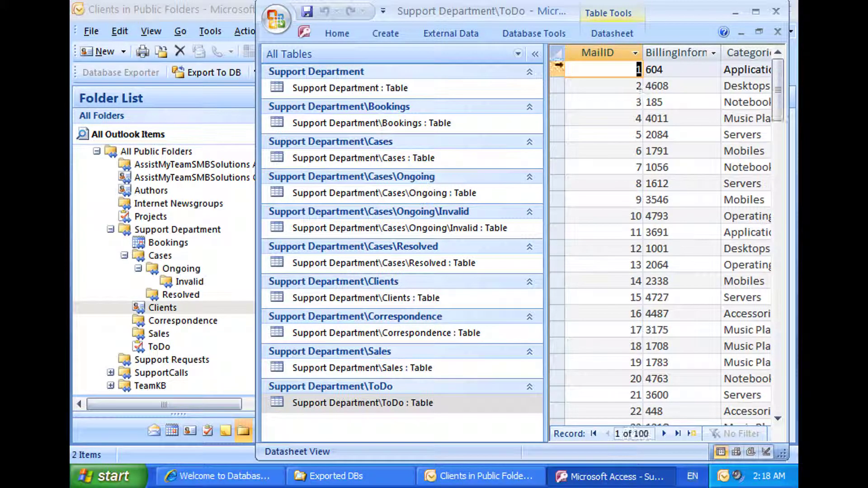
{"action": "left_click", "coordinate": [534, 53]}
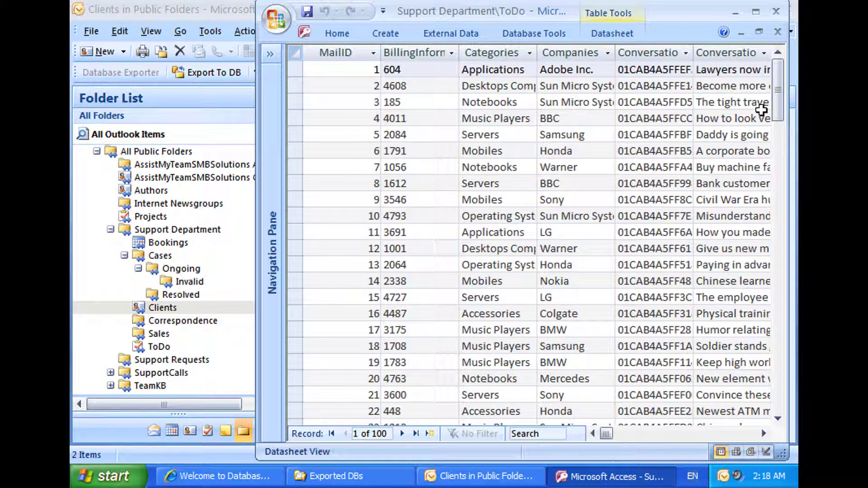
{"action": "left_click_drag", "start_coordinate": [778, 103], "coordinate": [778, 156]}
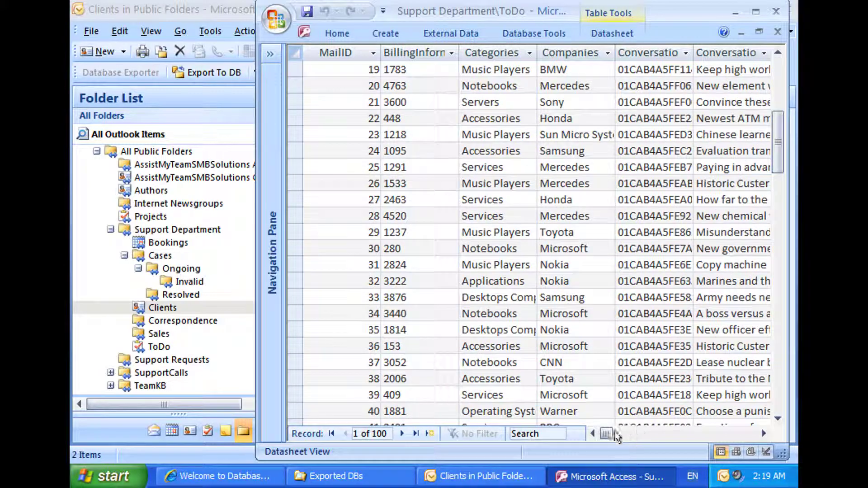
{"action": "left_click_drag", "start_coordinate": [606, 434], "coordinate": [542, 435]}
{"action": "left_click_drag", "start_coordinate": [778, 167], "coordinate": [776, 357]}
{"action": "left_click", "coordinate": [428, 215]}
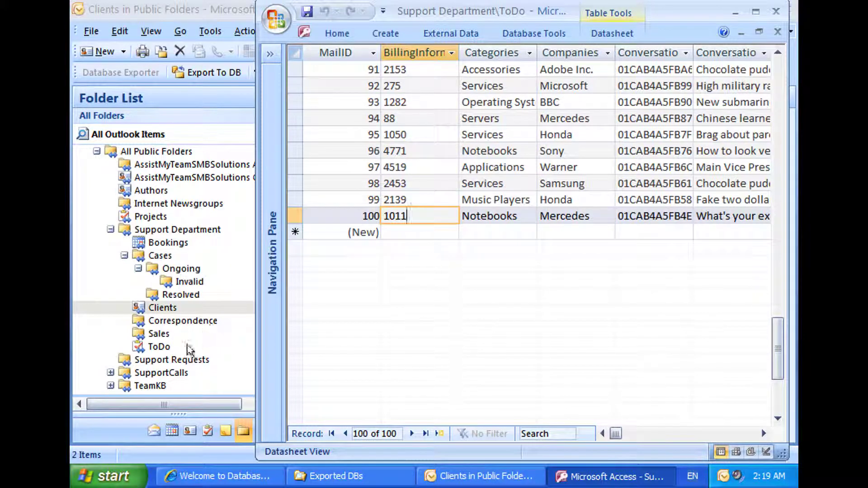
Select all items of the ToDo folder in Outlook to compare their number with the Access table, and close Access.
{"action": "left_click", "coordinate": [173, 348]}
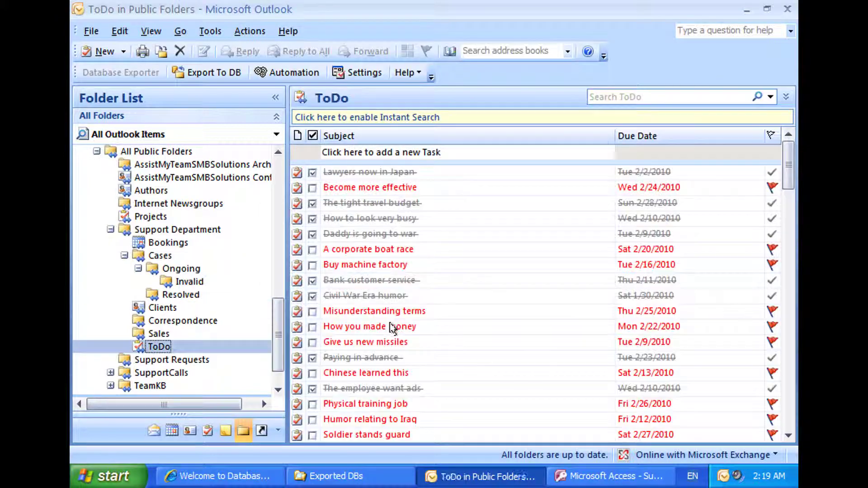
{"action": "left_click", "coordinate": [391, 327]}
{"action": "key", "text": "ctrl+a"}
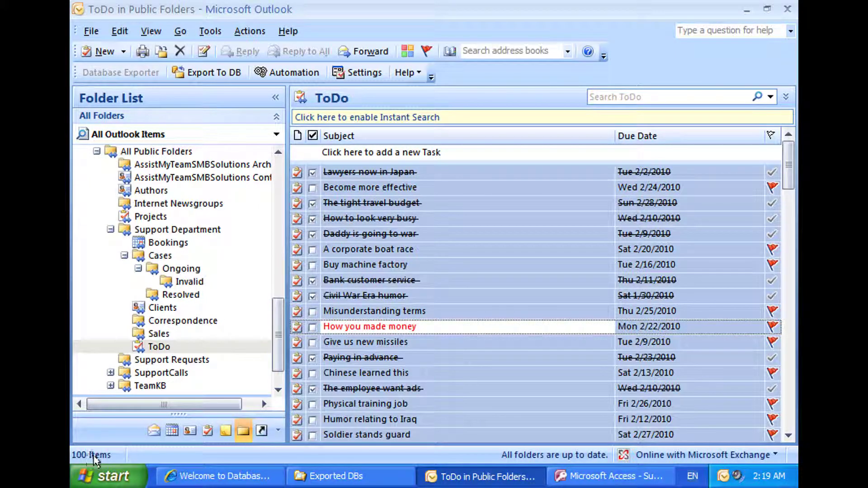
{"action": "left_click", "coordinate": [569, 475]}
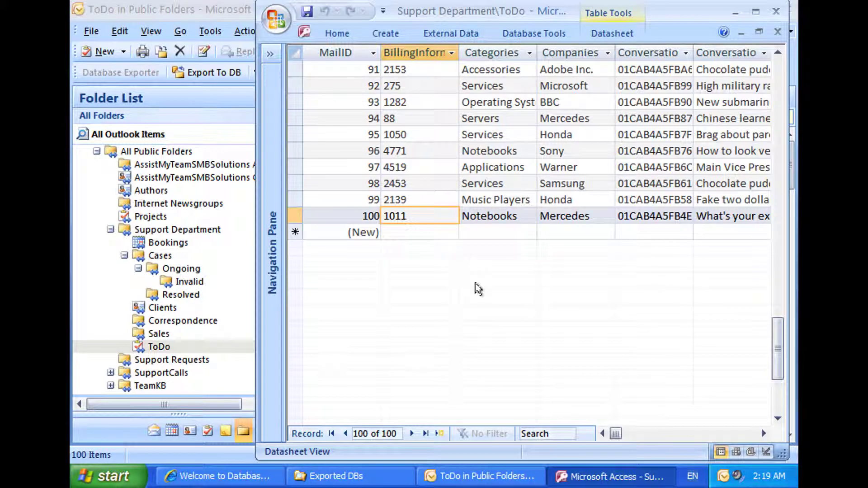
{"action": "left_click", "coordinate": [774, 12]}
Select the Support Department folder again and open the Automatic Live Export setup of Database Exporter.
{"action": "left_click", "coordinate": [177, 229]}
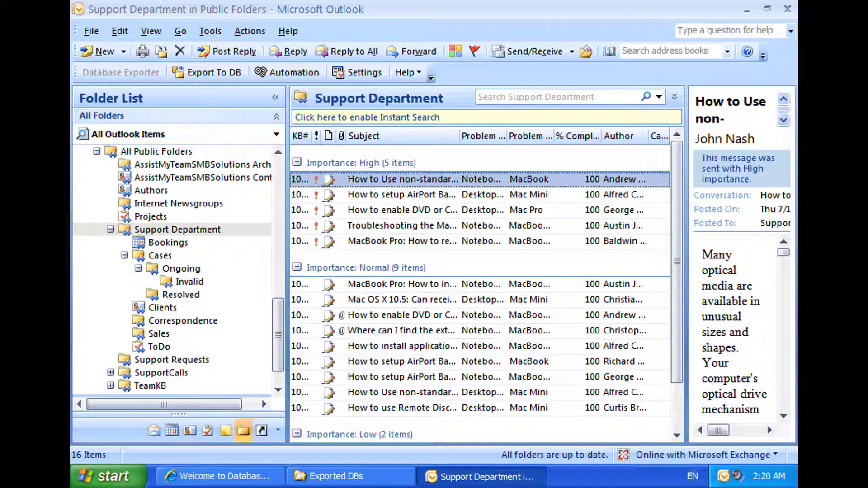
{"action": "left_click", "coordinate": [280, 74]}
{"action": "left_click_drag", "start_coordinate": [332, 111], "coordinate": [308, 24]}
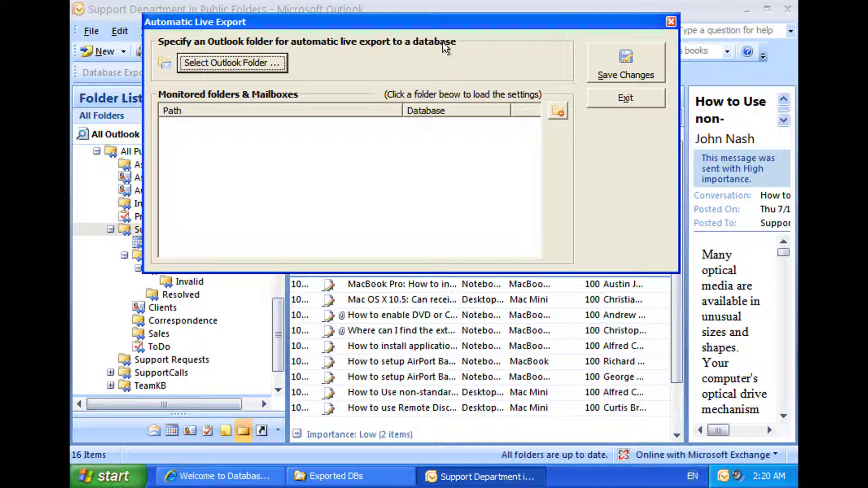
Choose the Tasks folder of the user's own mailbox as the Outlook folder for automatic live export.
{"action": "left_click", "coordinate": [239, 64]}
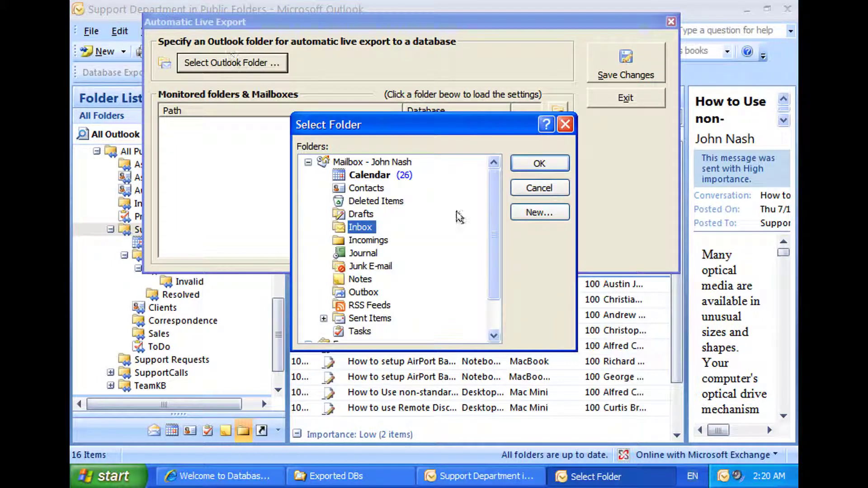
{"action": "scroll", "coordinate": [491, 217], "scroll_direction": "down", "scroll_amount": 1}
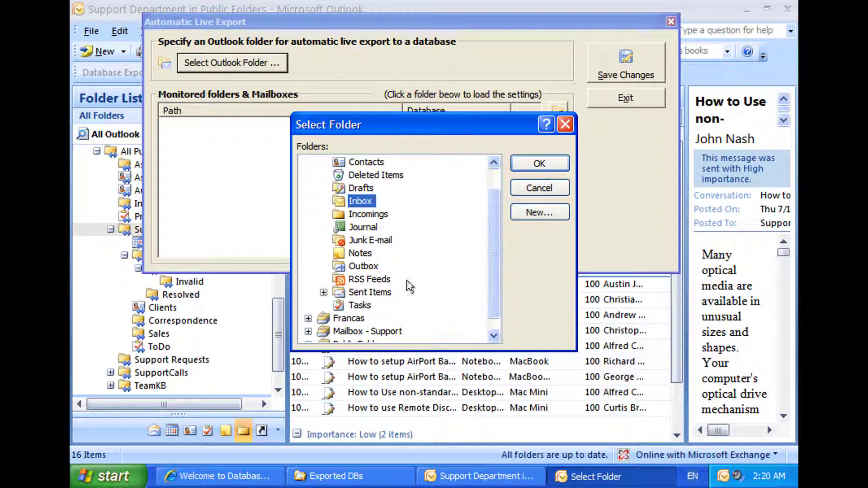
{"action": "left_click", "coordinate": [360, 307]}
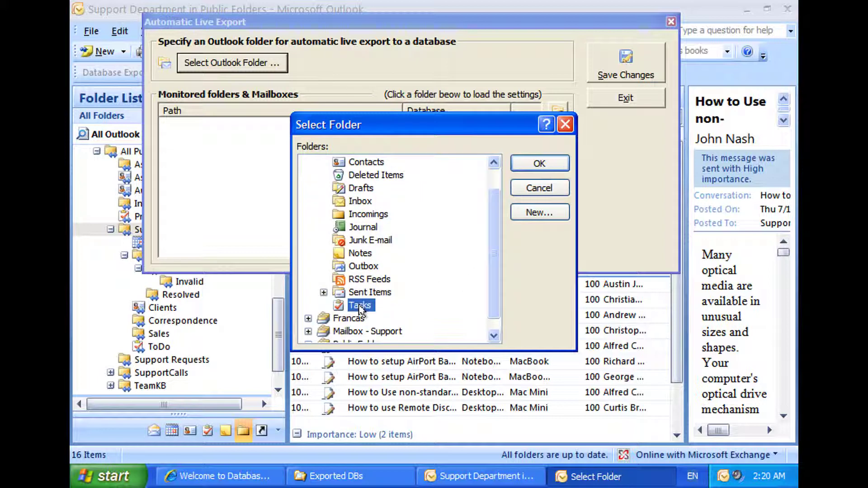
{"action": "left_click", "coordinate": [525, 166]}
{"action": "left_click_drag", "start_coordinate": [478, 21], "coordinate": [476, 10]}
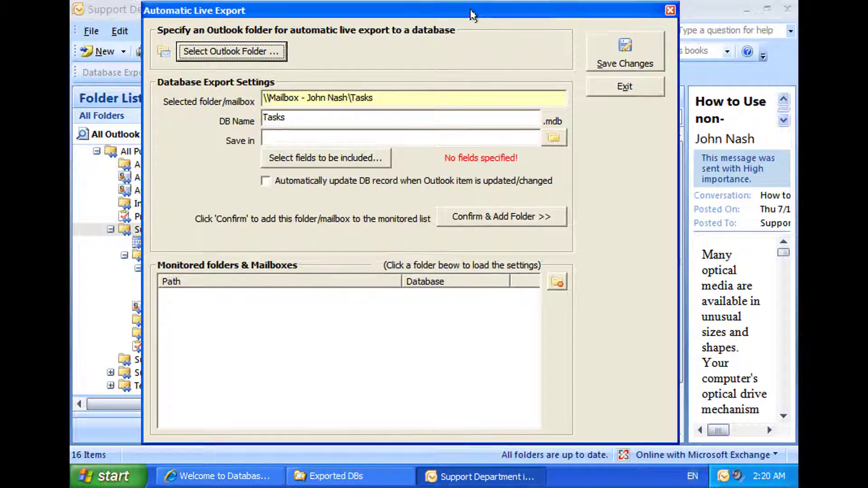
Set the Exported DBs folder on the Desktop as the save location of the Tasks database.
{"action": "left_click", "coordinate": [320, 122]}
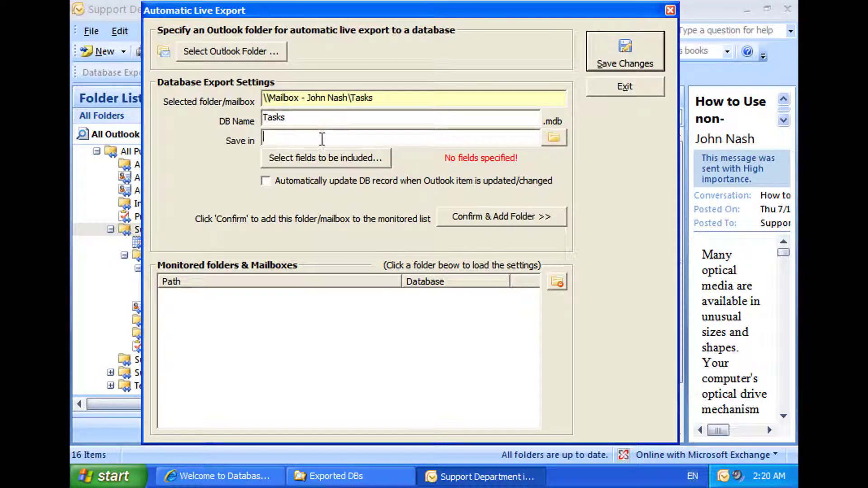
{"action": "left_click", "coordinate": [554, 138]}
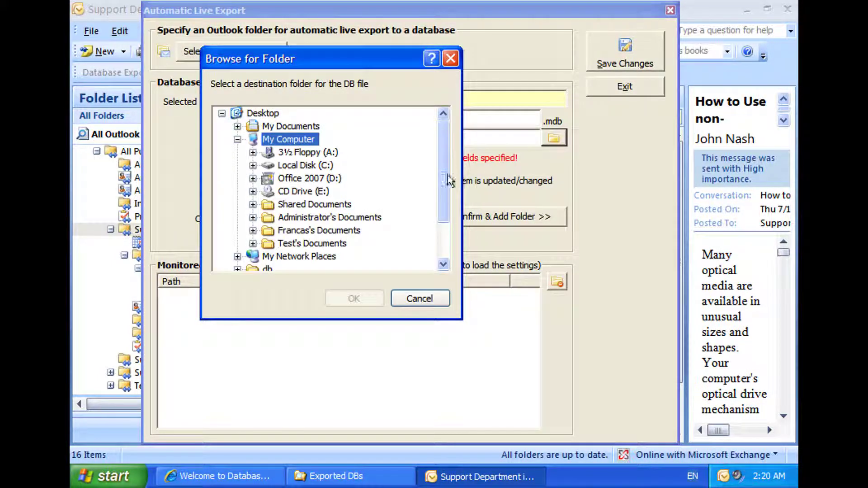
{"action": "left_click_drag", "start_coordinate": [449, 180], "coordinate": [442, 236]}
{"action": "left_click", "coordinate": [289, 230]}
{"action": "left_click", "coordinate": [358, 298]}
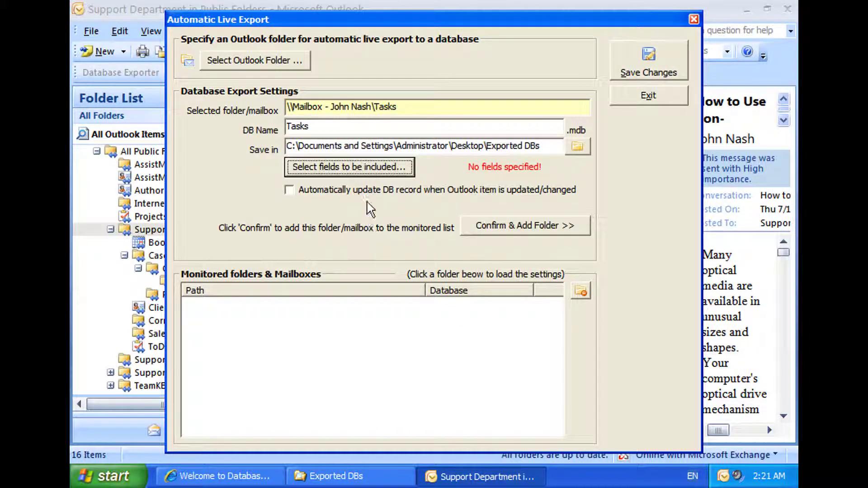
Include all available Tasks fields in the database export, retrieved from the first item, and save the field selection.
{"action": "left_click", "coordinate": [365, 169]}
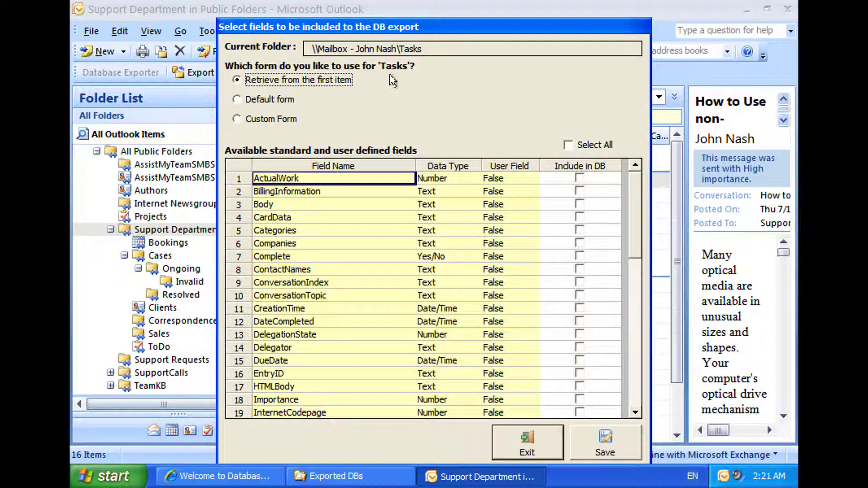
{"action": "left_click_drag", "start_coordinate": [389, 28], "coordinate": [382, 14]}
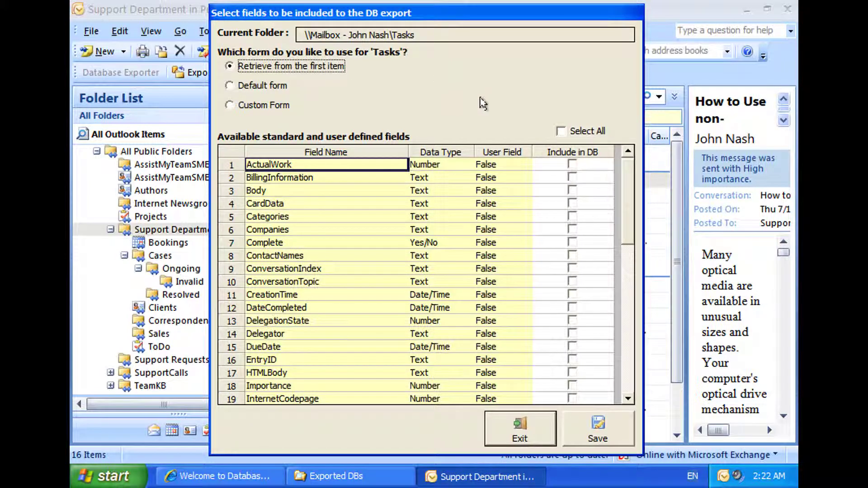
{"action": "left_click", "coordinate": [562, 131]}
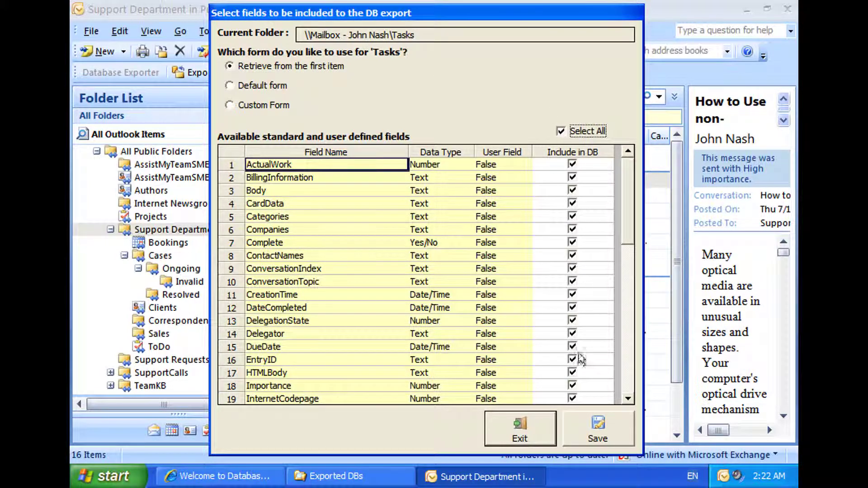
{"action": "left_click", "coordinate": [584, 428]}
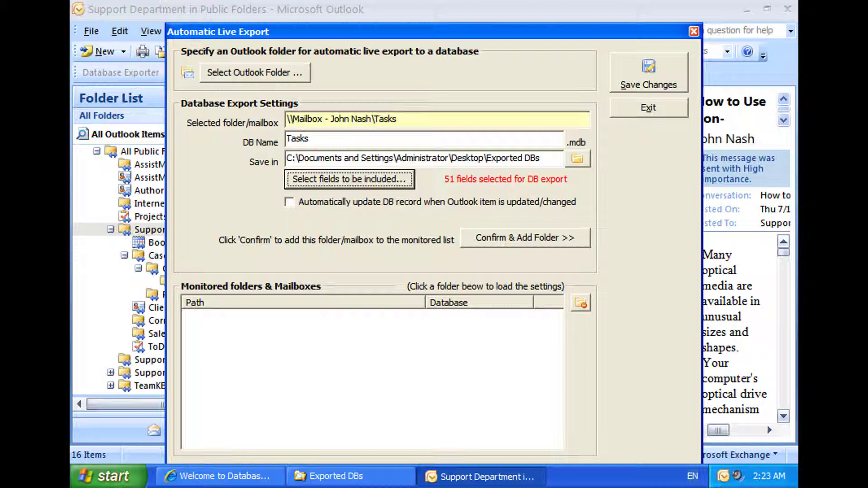
Enable automatic updating of database records on item changes, add the Tasks folder to the monitored list and save the changes.
{"action": "left_click", "coordinate": [286, 205]}
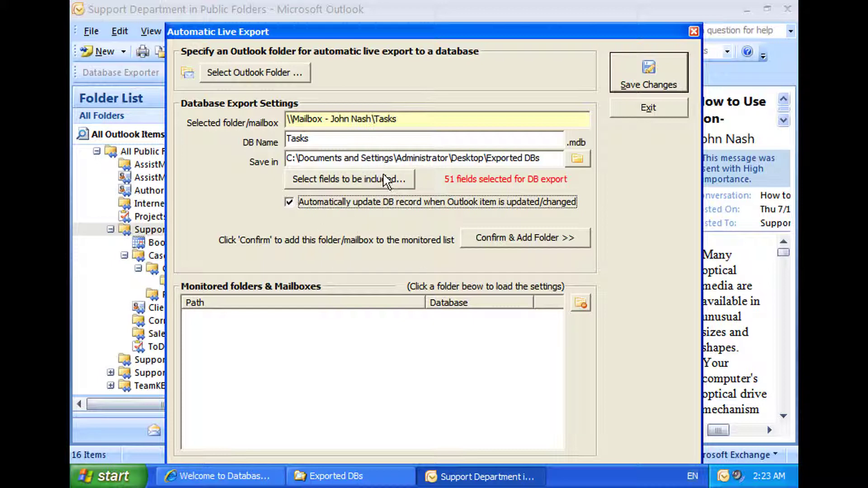
{"action": "left_click", "coordinate": [506, 239]}
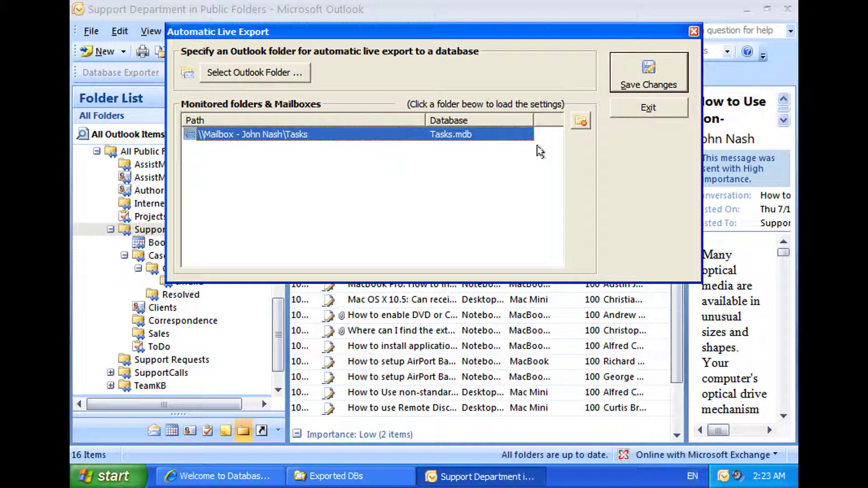
{"action": "left_click", "coordinate": [635, 82]}
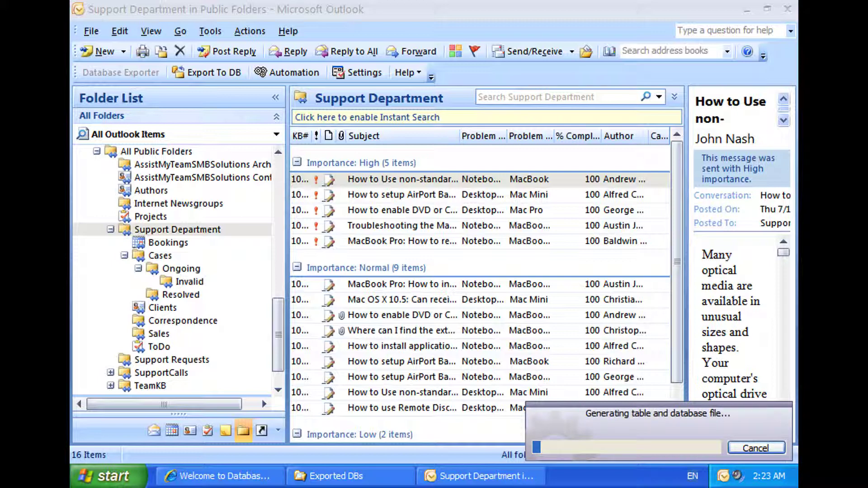
Open the mailbox's Tasks folder in Outlook and review the exported task records in tblTable in Access.
{"action": "scroll", "coordinate": [181, 280], "scroll_direction": "up", "scroll_amount": 7}
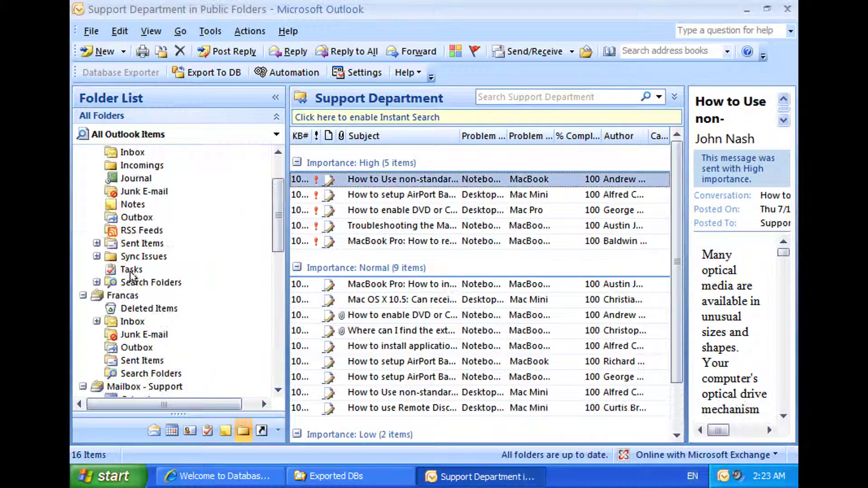
{"action": "left_click", "coordinate": [131, 269]}
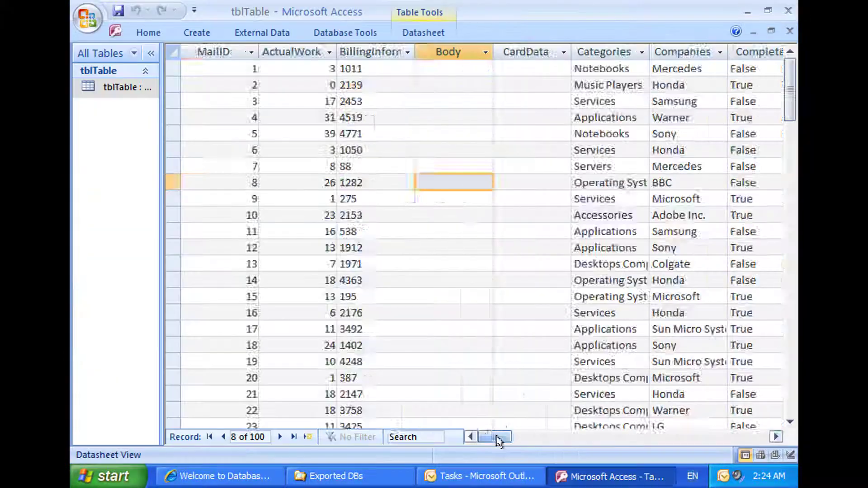
{"action": "left_click_drag", "start_coordinate": [498, 441], "coordinate": [465, 436]}
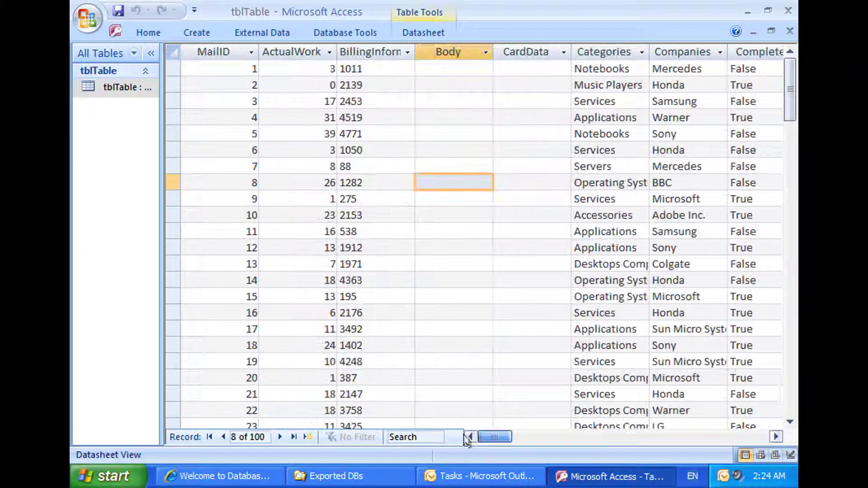
{"action": "left_click", "coordinate": [286, 397]}
{"action": "scroll", "coordinate": [289, 398], "scroll_direction": "down", "scroll_amount": 11}
{"action": "scroll", "coordinate": [288, 397], "scroll_direction": "down", "scroll_amount": 20}
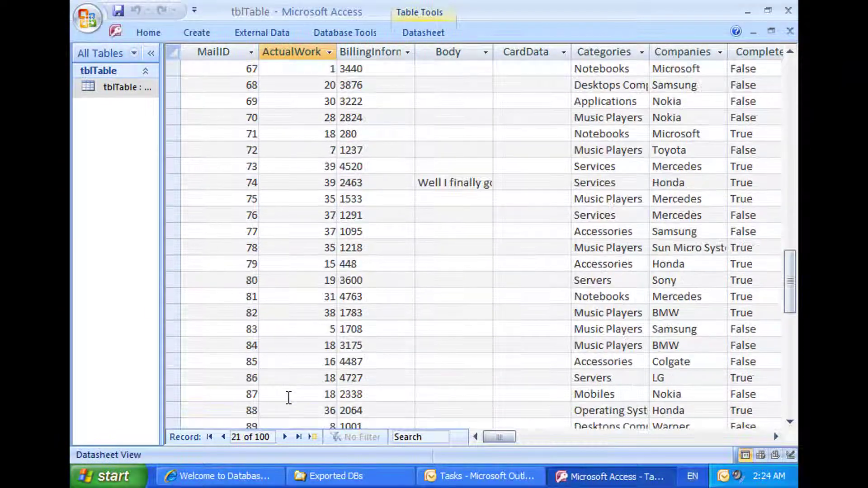
{"action": "scroll", "coordinate": [287, 403], "scroll_direction": "up", "scroll_amount": 5}
{"action": "left_click", "coordinate": [382, 294]}
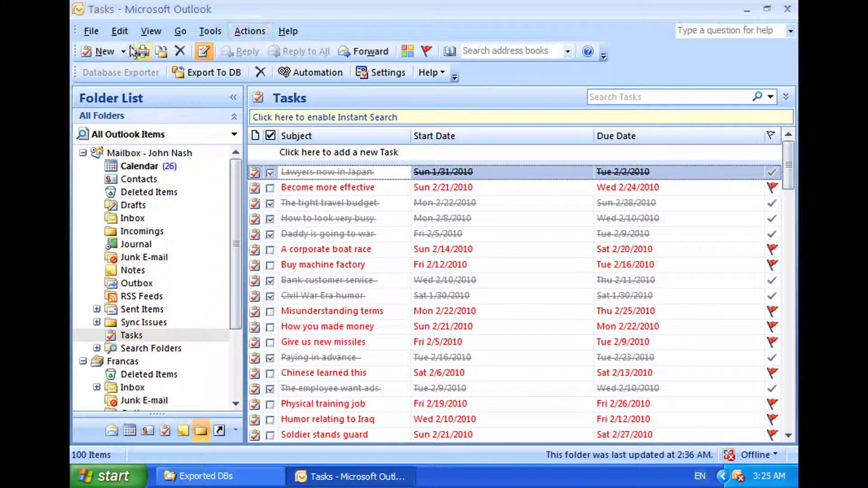
Create a task "Testing automatic export, of a new item" with body "Just testing" and start date Sat 4/24/2010, and save it.
{"action": "left_click", "coordinate": [97, 51]}
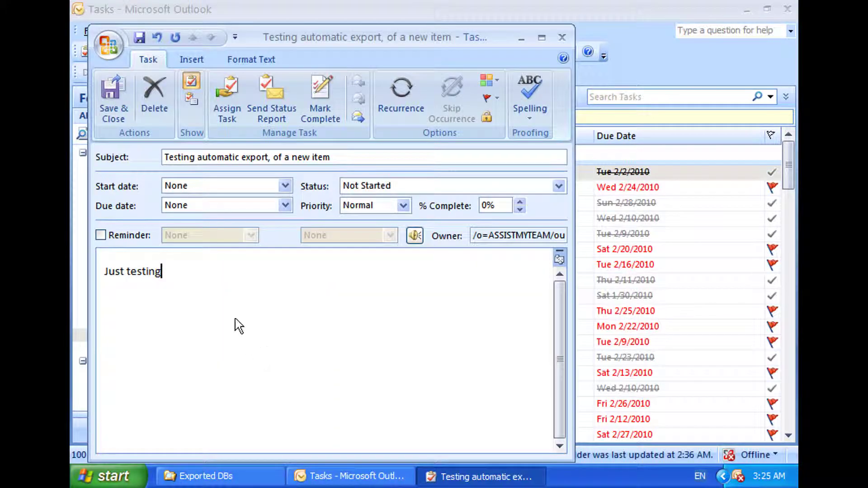
{"action": "left_click", "coordinate": [285, 186]}
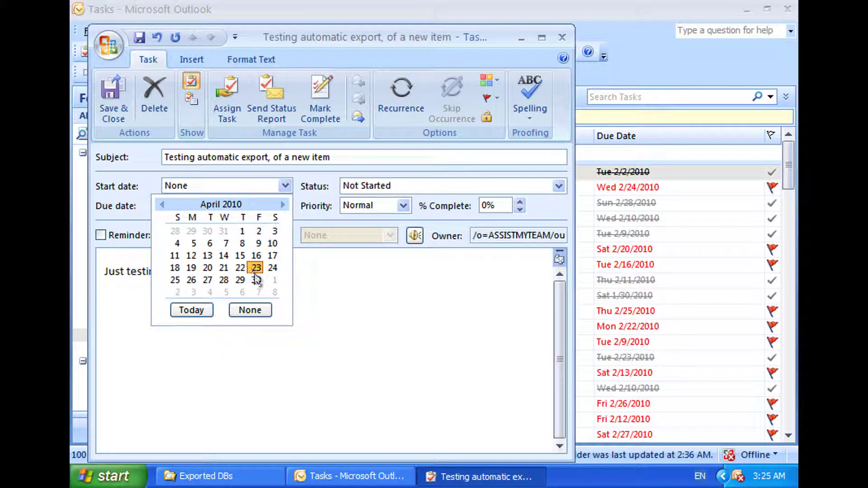
{"action": "left_click", "coordinate": [272, 268]}
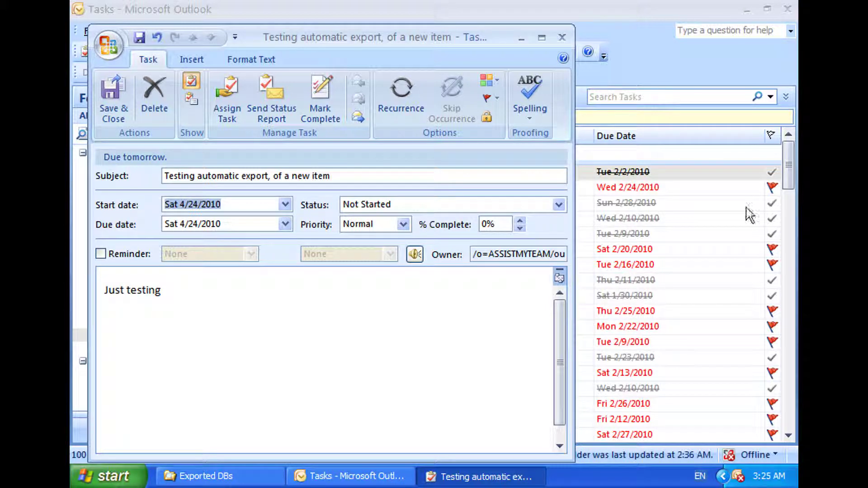
{"action": "left_click", "coordinate": [115, 99]}
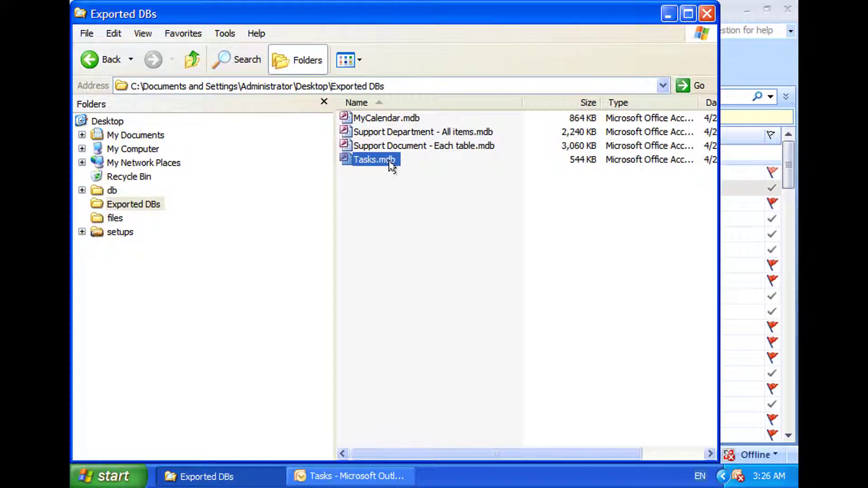
Open Tasks.mdb from the Exported DBs folder in Access and check the Body and Subject of the last tblTable record.
{"action": "left_click", "coordinate": [389, 163]}
{"action": "key", "text": "Return"}
{"action": "key", "text": "Return"}
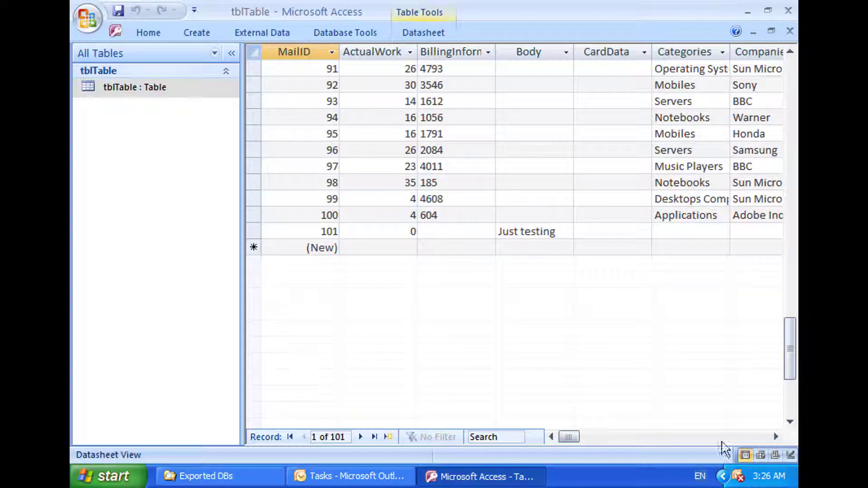
{"action": "left_click", "coordinate": [524, 231]}
{"action": "left_click_drag", "start_coordinate": [556, 234], "coordinate": [498, 234]}
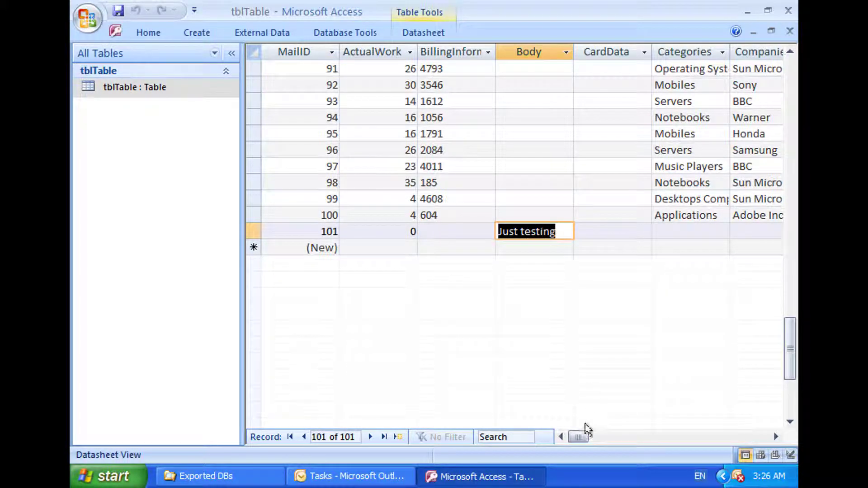
{"action": "left_click_drag", "start_coordinate": [579, 436], "coordinate": [738, 437]}
{"action": "left_click_drag", "start_coordinate": [620, 229], "coordinate": [464, 230]}
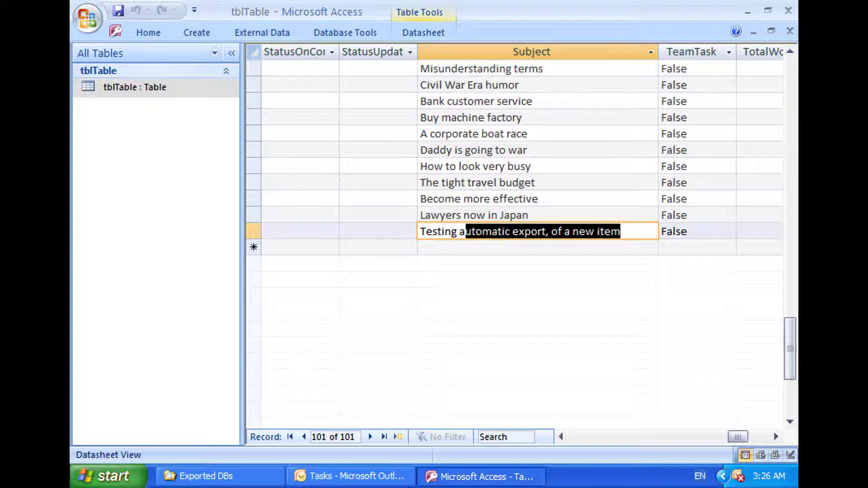
Switch between Outlook and Access to compare the new task with its exported record.
{"action": "left_click", "coordinate": [364, 476]}
{"action": "left_click", "coordinate": [349, 175]}
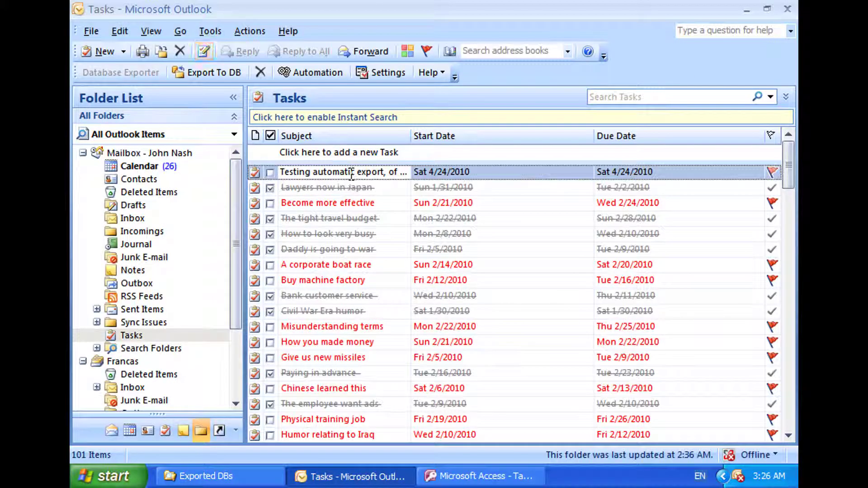
{"action": "left_click", "coordinate": [500, 479]}
{"action": "key", "text": "alt+Tab"}
Append "UPDATED" to both the subject and the body of the new test task in Outlook, and save it.
{"action": "double_click", "coordinate": [416, 174]}
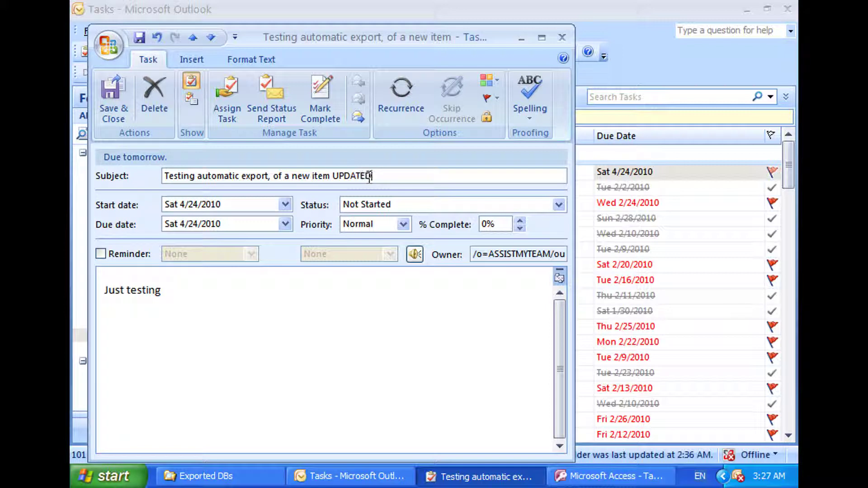
{"action": "type", "text": "UPDATED"}
{"action": "left_click", "coordinate": [330, 283]}
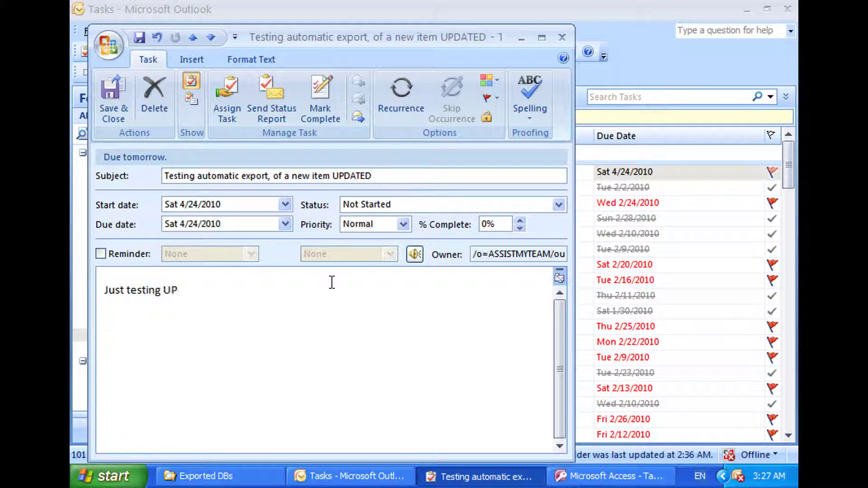
{"action": "type", "text": "UPDATED"}
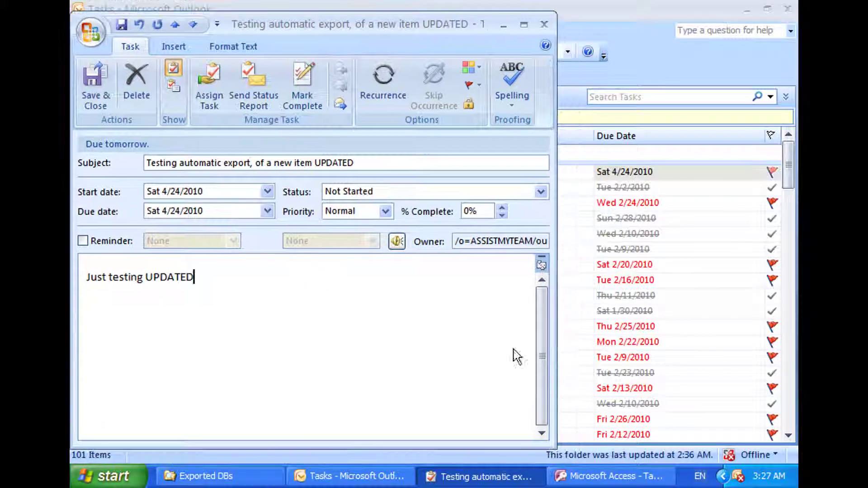
{"action": "left_click", "coordinate": [99, 84]}
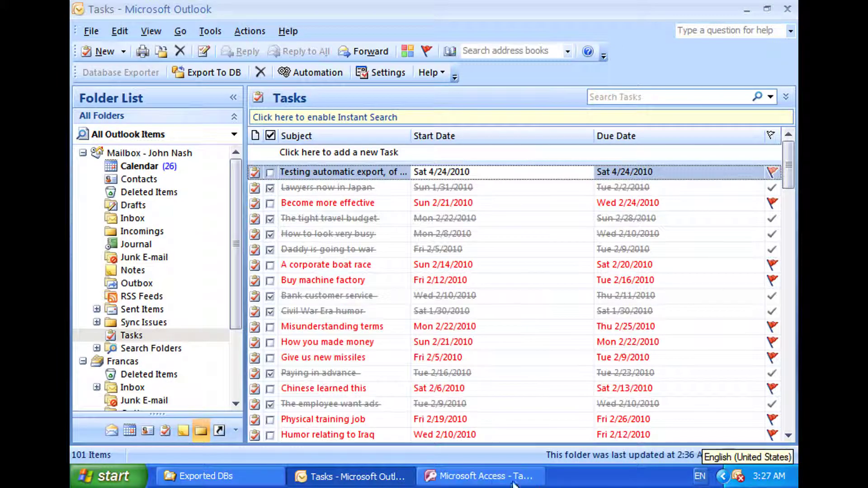
Switch to Access, reopen tblTable and widen the Body column to read the last record's full text.
{"action": "left_click", "coordinate": [494, 481]}
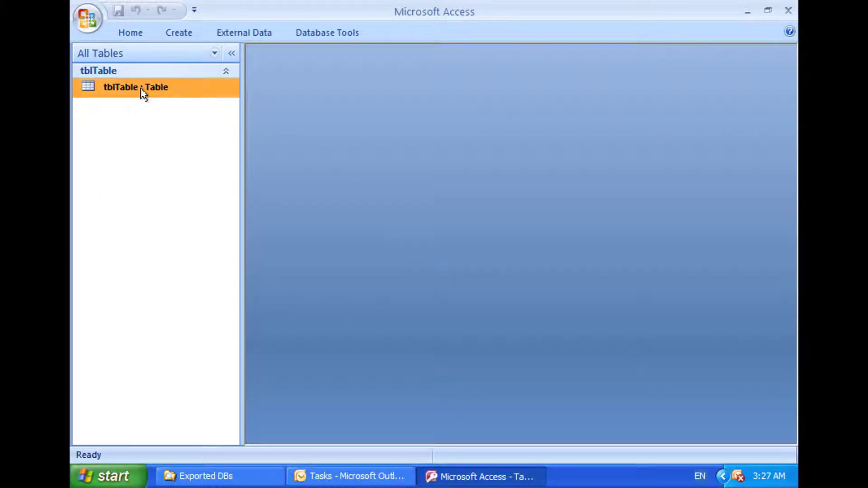
{"action": "double_click", "coordinate": [143, 90]}
{"action": "double_click", "coordinate": [411, 93]}
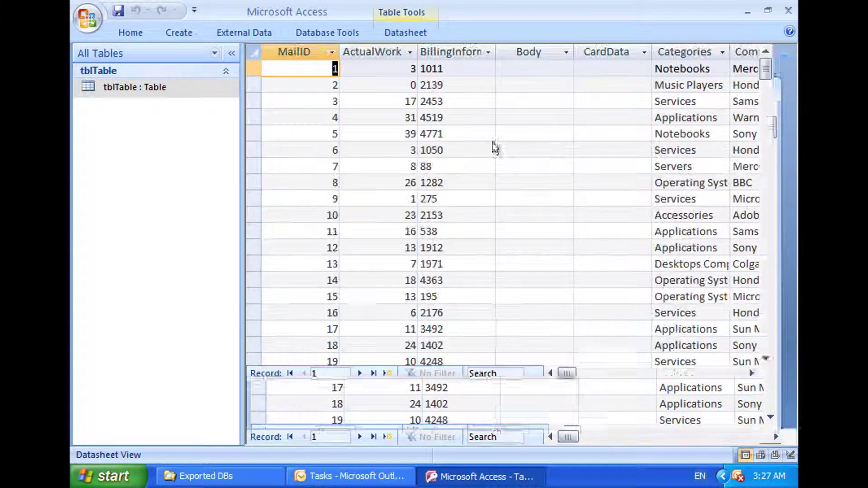
{"action": "scroll", "coordinate": [583, 304], "scroll_direction": "down", "scroll_amount": 20}
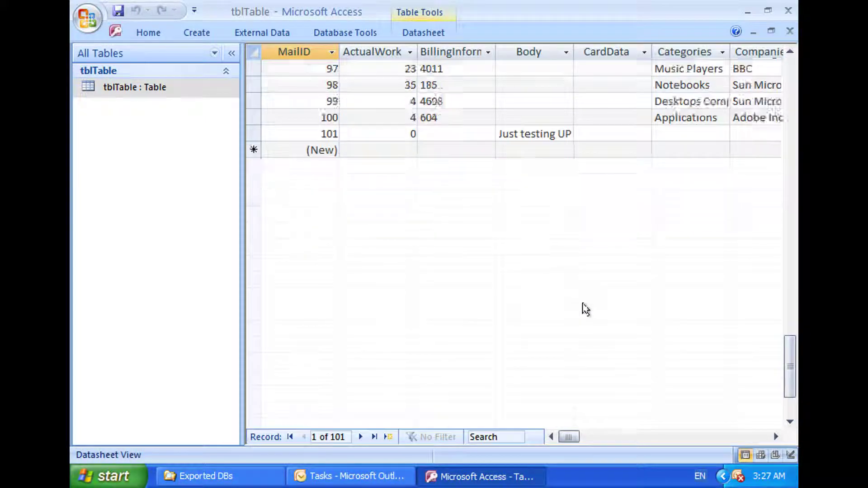
{"action": "scroll", "coordinate": [585, 308], "scroll_direction": "up", "scroll_amount": 3}
{"action": "left_click", "coordinate": [550, 296]}
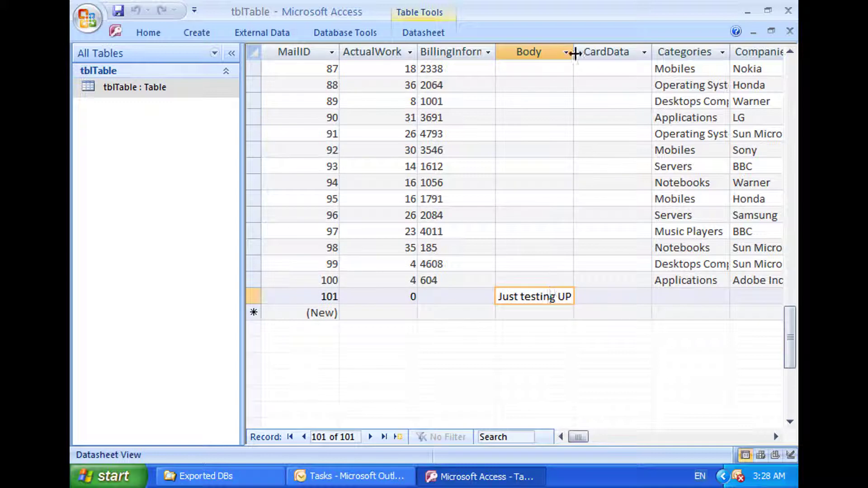
{"action": "left_click_drag", "start_coordinate": [575, 53], "coordinate": [621, 54]}
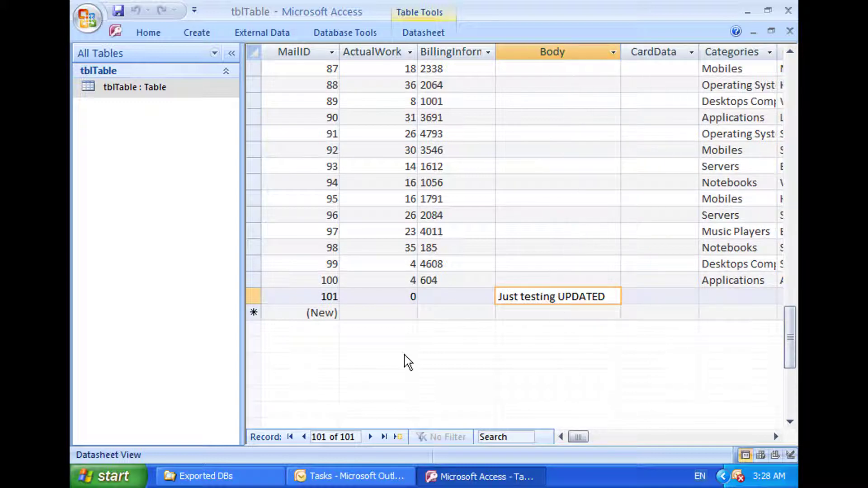
Widen the Subject column to read the last record's full subject, and return to the Tasks folder in Outlook.
{"action": "left_click_drag", "start_coordinate": [578, 437], "coordinate": [738, 437]}
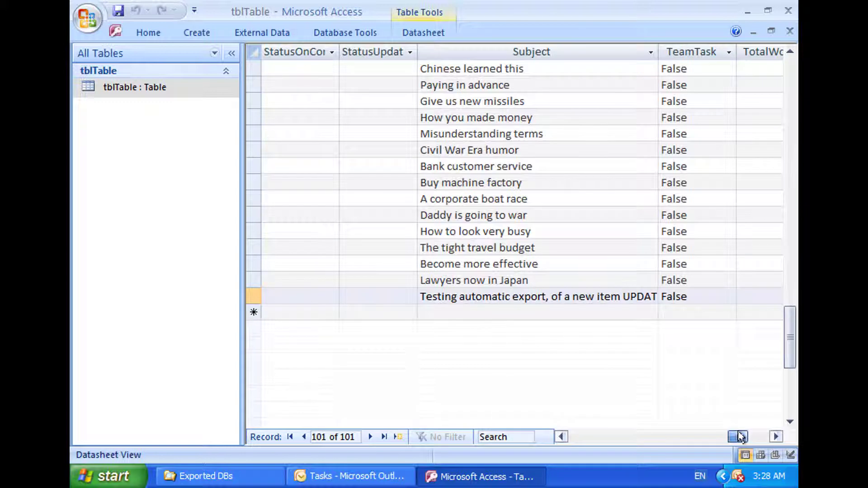
{"action": "left_click_drag", "start_coordinate": [659, 54], "coordinate": [696, 52]}
{"action": "left_click", "coordinate": [677, 297]}
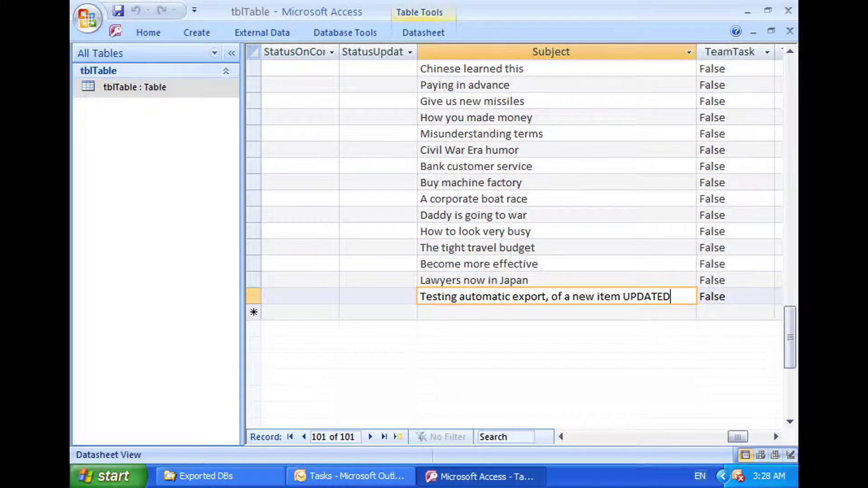
{"action": "left_click", "coordinate": [356, 479]}
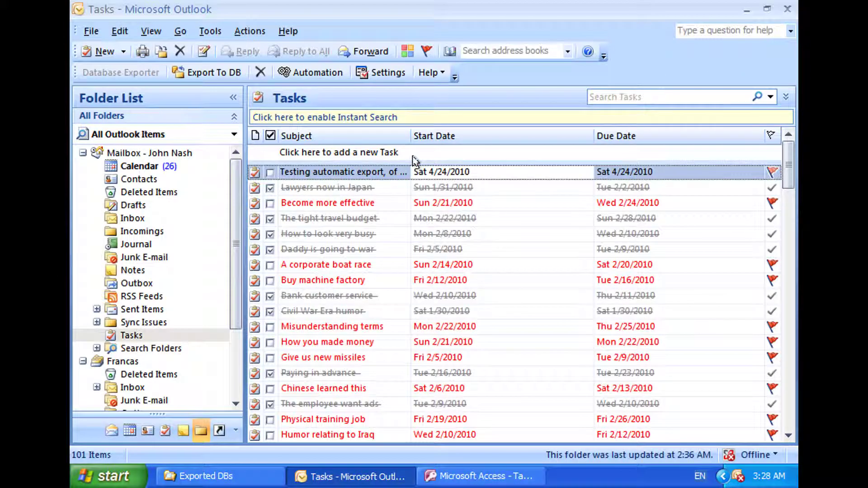
Widen the Subject column in the Outlook Tasks list and compare the updated task's subject with its record in Access.
{"action": "left_click_drag", "start_coordinate": [406, 140], "coordinate": [557, 140]}
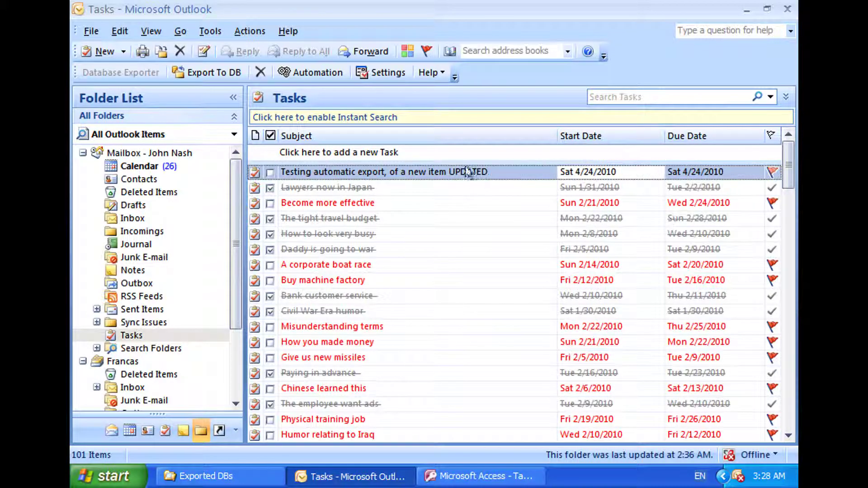
{"action": "left_click", "coordinate": [479, 477]}
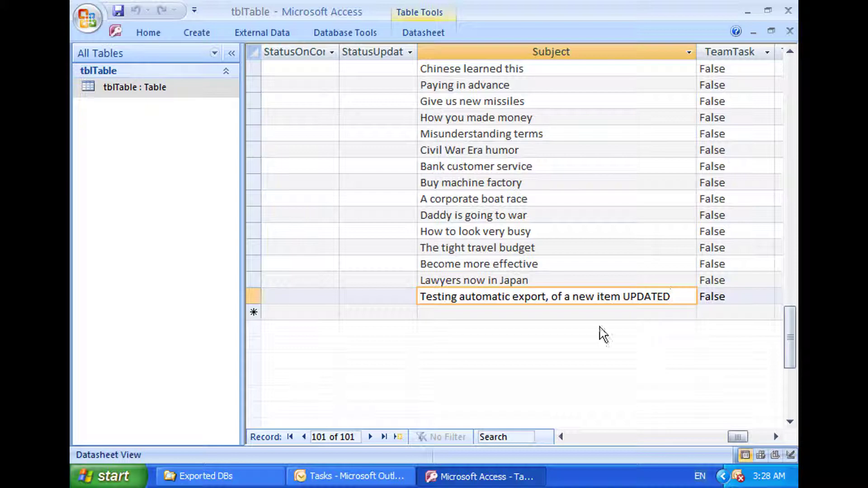
{"action": "left_click", "coordinate": [357, 478]}
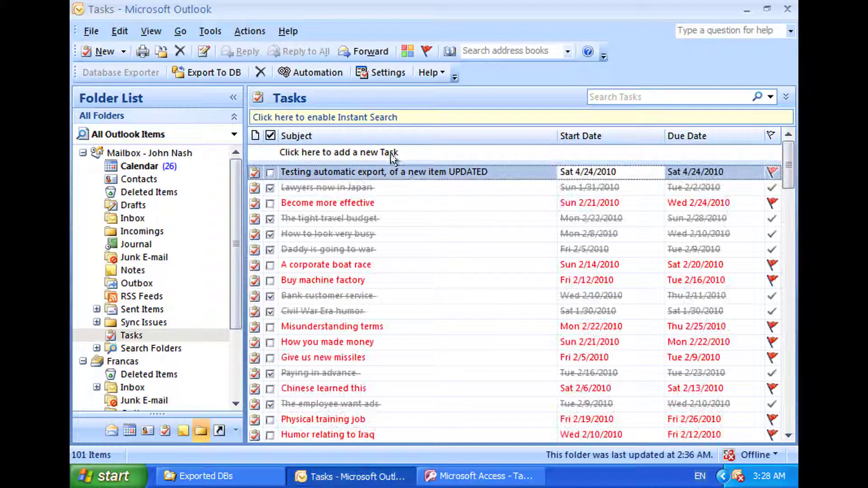
{"action": "left_click", "coordinate": [473, 478]}
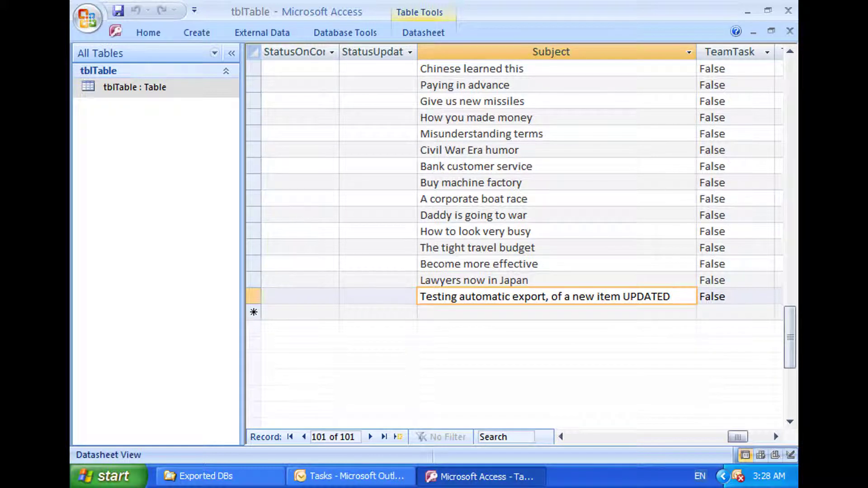
{"action": "left_click", "coordinate": [364, 478]}
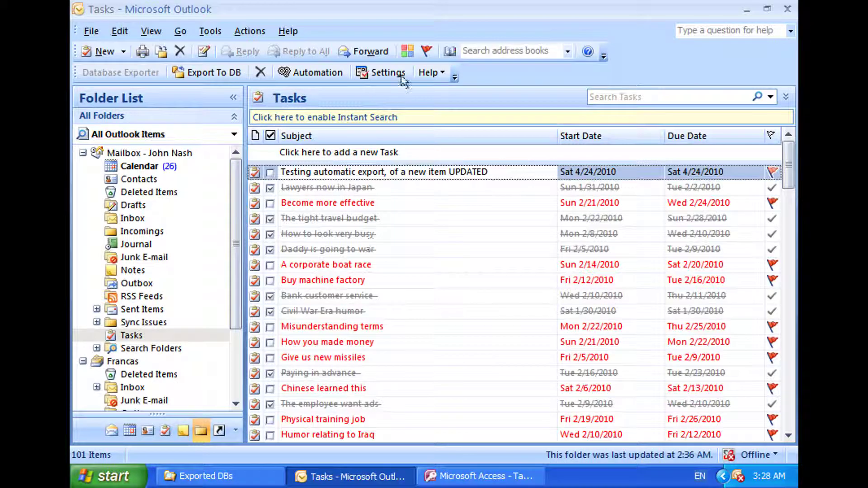
Open the Automatic Live Export settings from Outlook and load the export settings of the monitored Tasks folder.
{"action": "left_click", "coordinate": [313, 73]}
{"action": "left_click_drag", "start_coordinate": [351, 113], "coordinate": [380, 21]}
{"action": "left_click", "coordinate": [281, 175]}
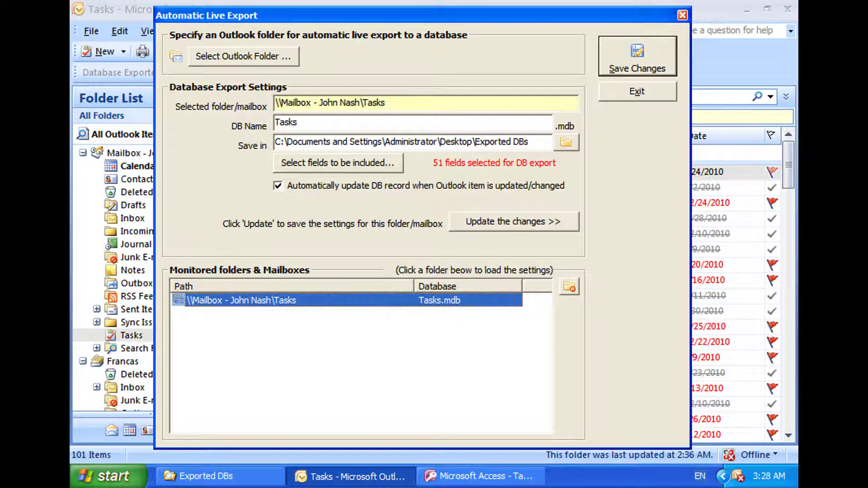
Browse the Outlook folders available for live export, including Mailbox - Support and Public Folders, cancel the selection and dismiss the Outlook notification.
{"action": "left_click", "coordinate": [190, 56]}
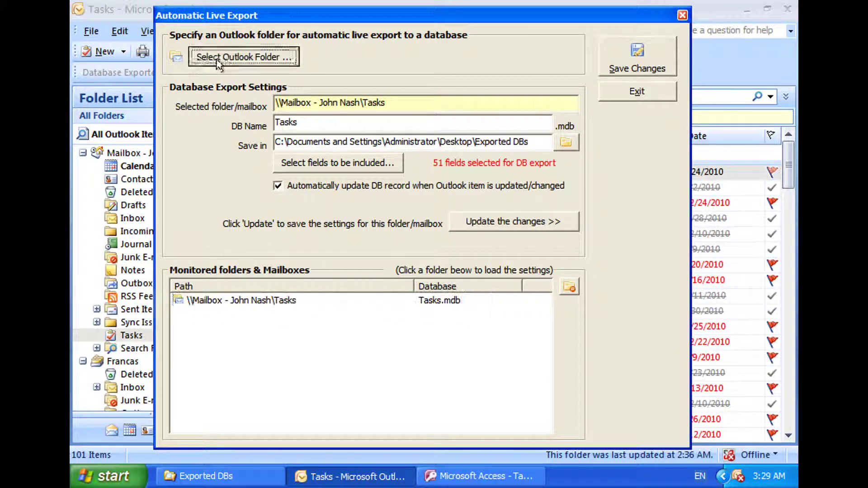
{"action": "left_click", "coordinate": [362, 175]}
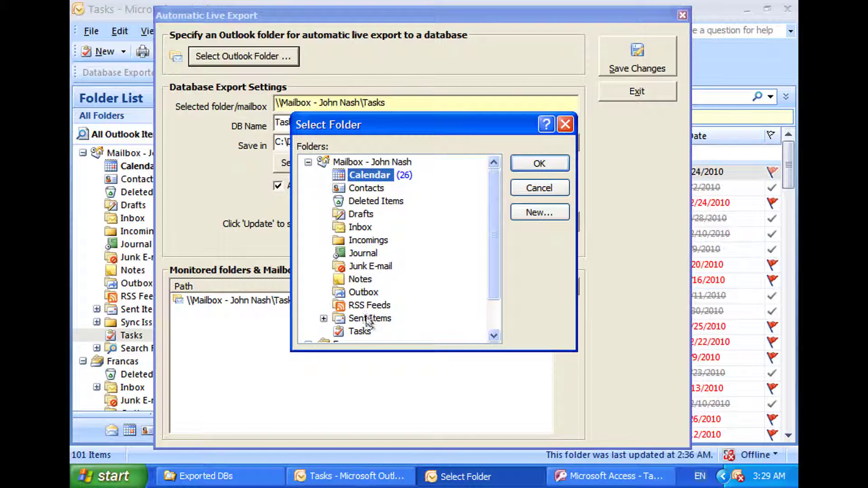
{"action": "left_click", "coordinate": [361, 332]}
{"action": "left_click", "coordinate": [362, 190]}
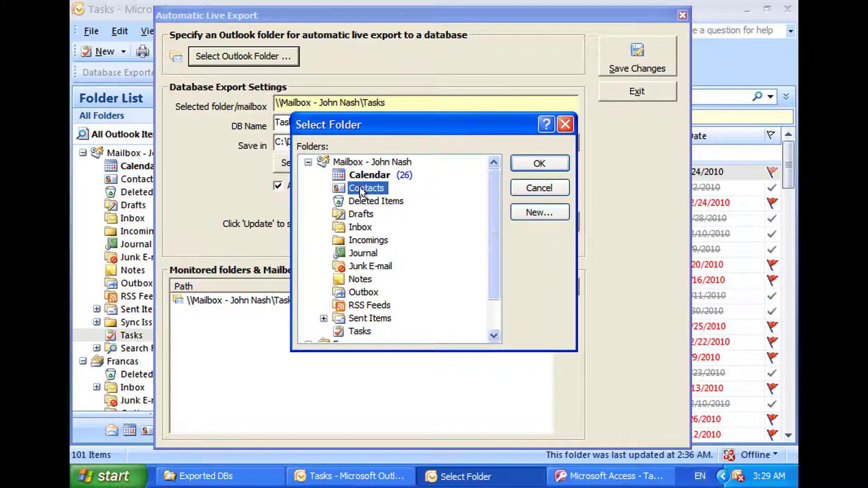
{"action": "scroll", "coordinate": [498, 244], "scroll_direction": "down", "scroll_amount": 1}
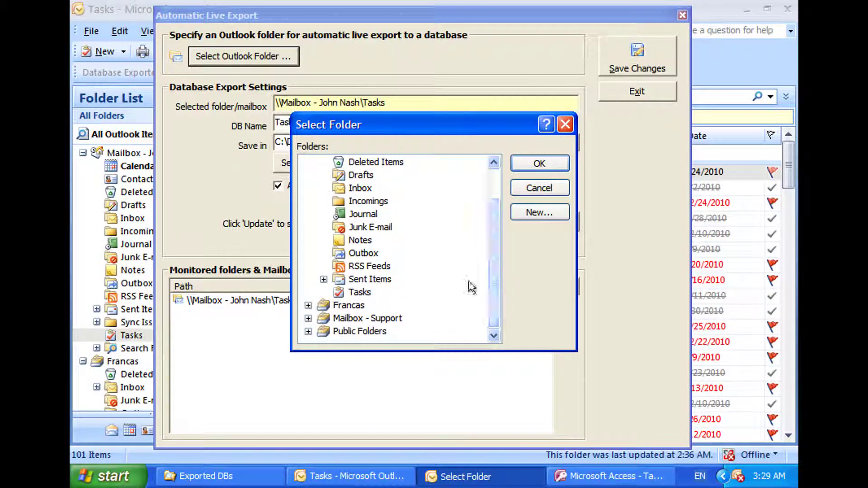
{"action": "left_click", "coordinate": [308, 332]}
{"action": "left_click", "coordinate": [308, 293]}
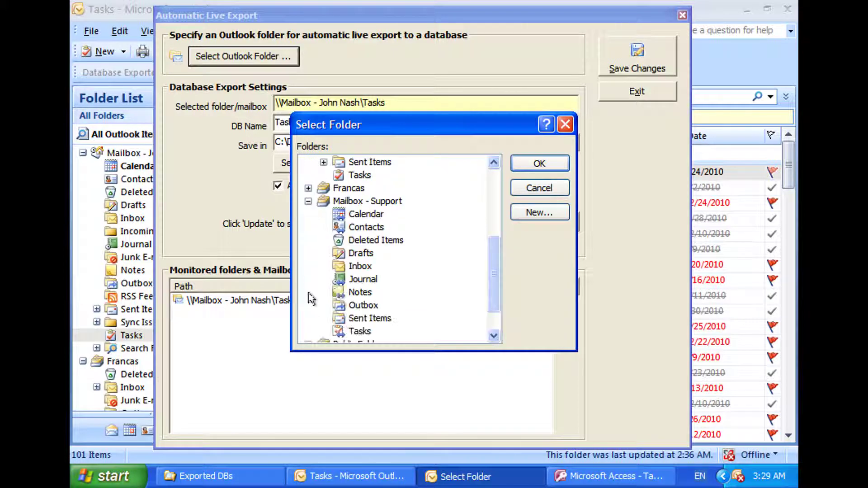
{"action": "left_click_drag", "start_coordinate": [494, 264], "coordinate": [496, 313]}
{"action": "left_click", "coordinate": [323, 332]}
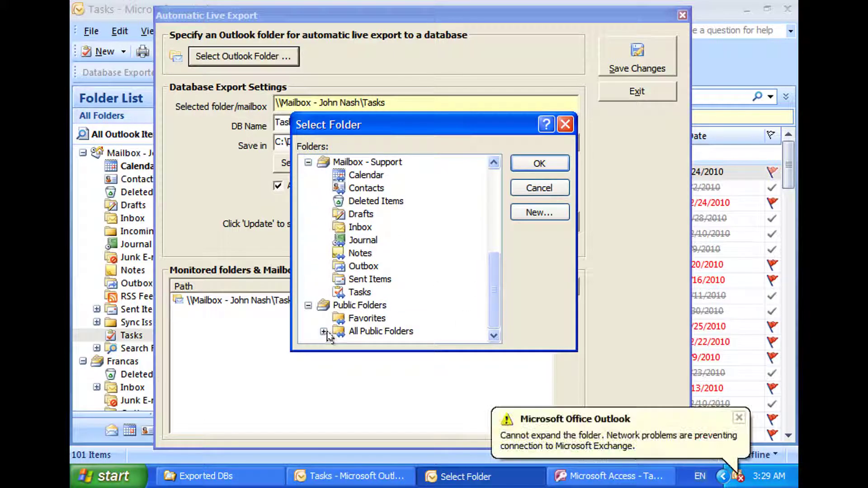
{"action": "left_click", "coordinate": [533, 189]}
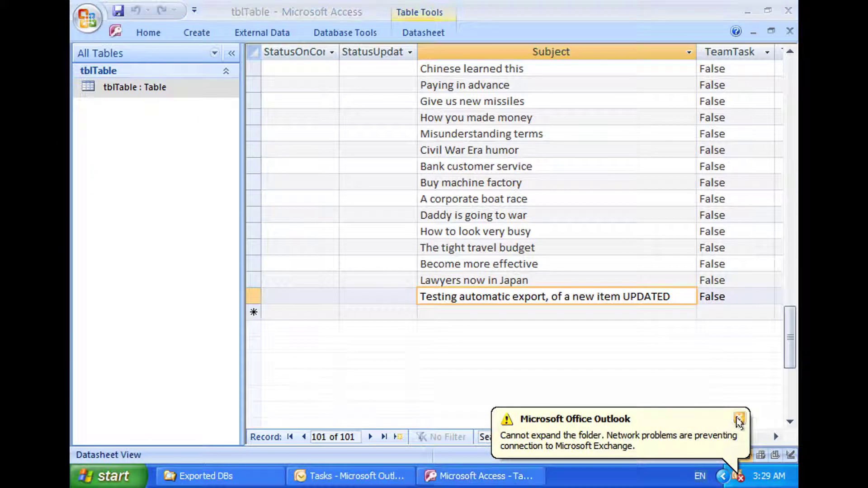
{"action": "left_click", "coordinate": [738, 418]}
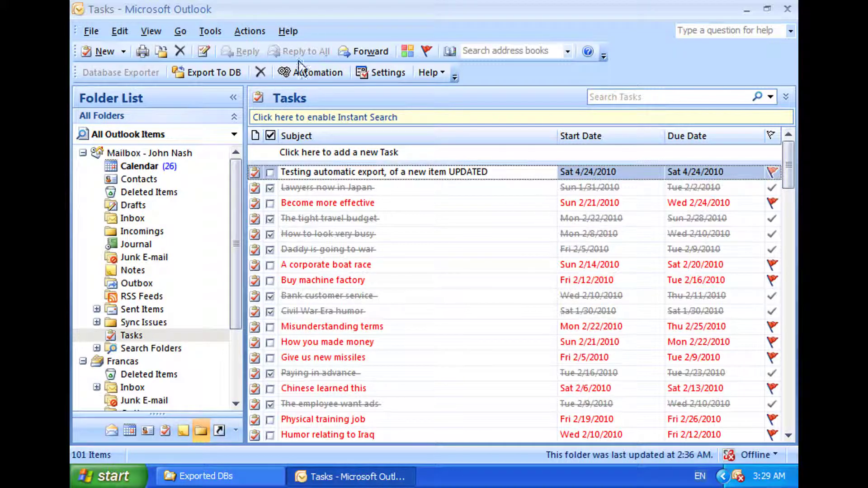
Reopen the Automatic Live Export settings, review the monitored Tasks folder's database export options and exit without saving.
{"action": "left_click", "coordinate": [308, 73]}
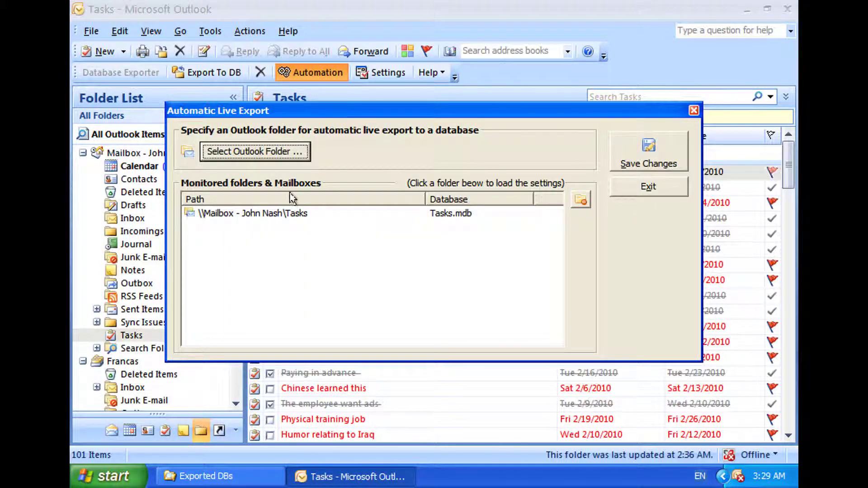
{"action": "left_click", "coordinate": [288, 212]}
{"action": "left_click_drag", "start_coordinate": [356, 109], "coordinate": [344, 19]}
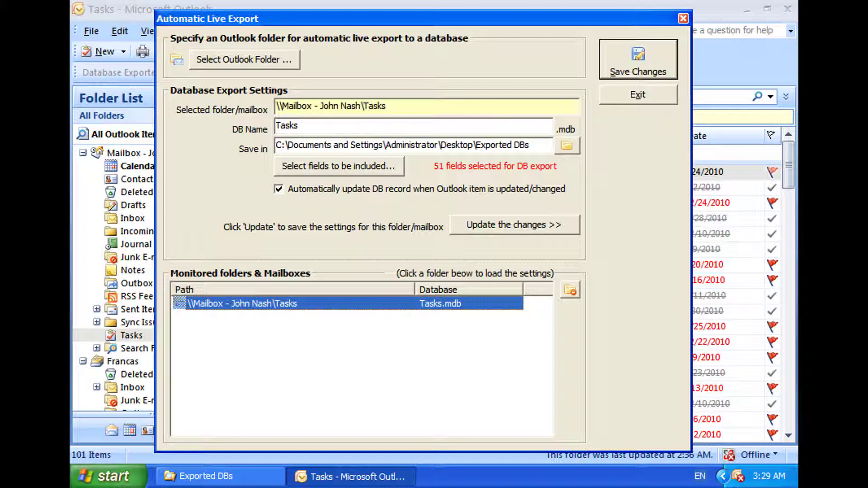
{"action": "left_click", "coordinate": [638, 94]}
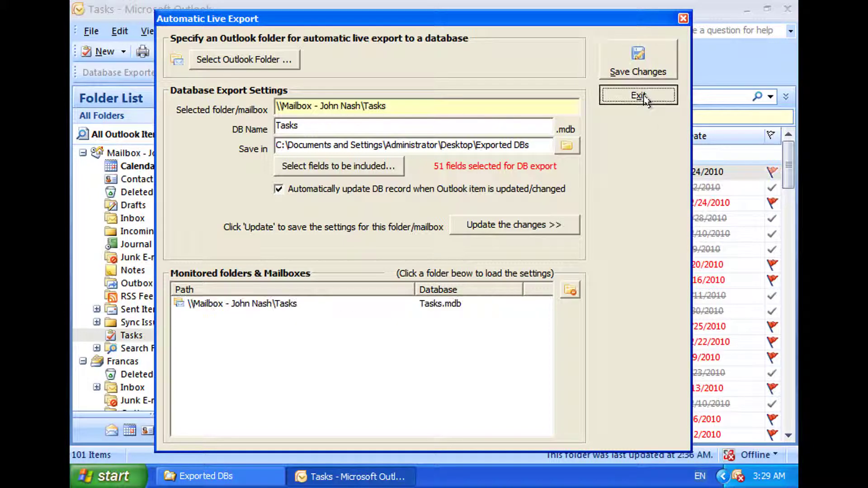